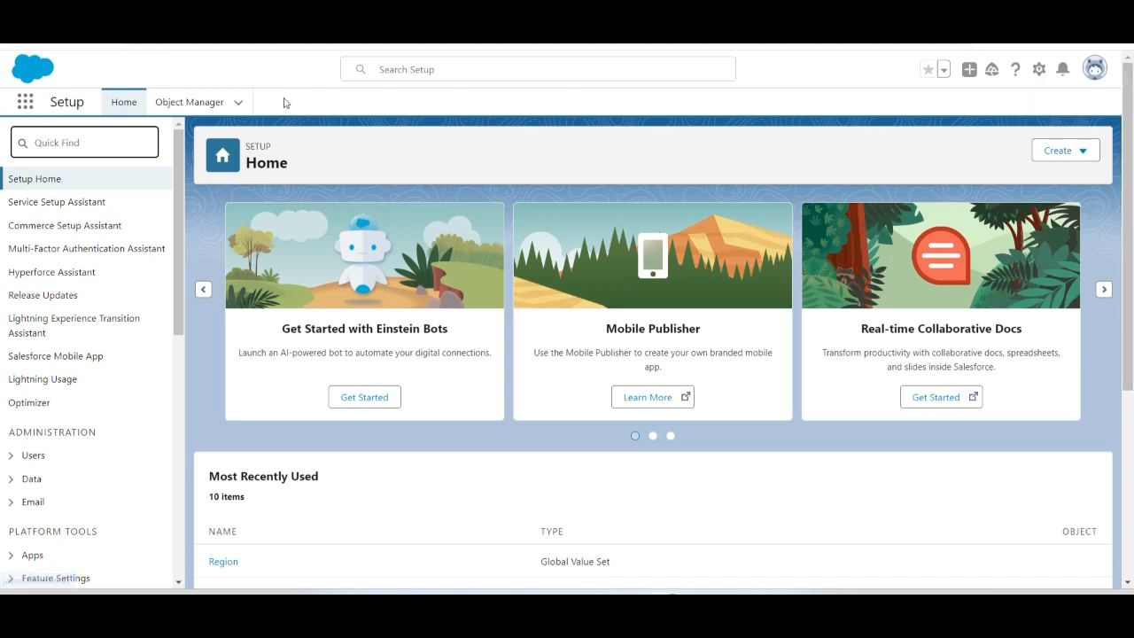
Step: Find and open the Picklist Value Sets page in Setup
{"action": "left_click", "coordinate": [95, 143]}
{"action": "type", "text": "pickli"}
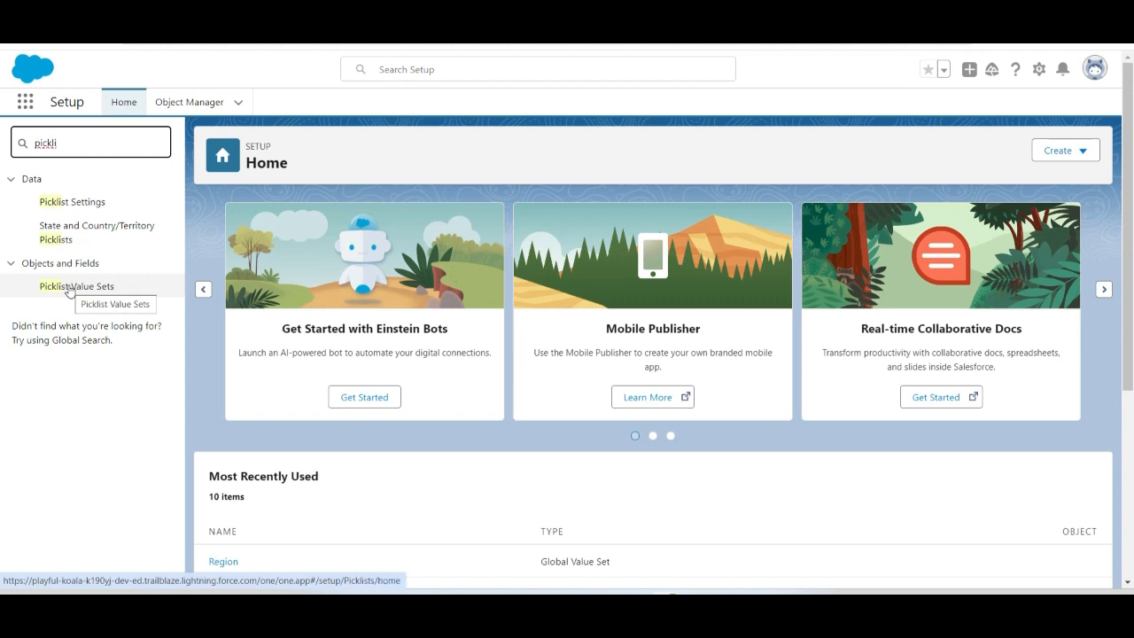
{"action": "left_click", "coordinate": [69, 290]}
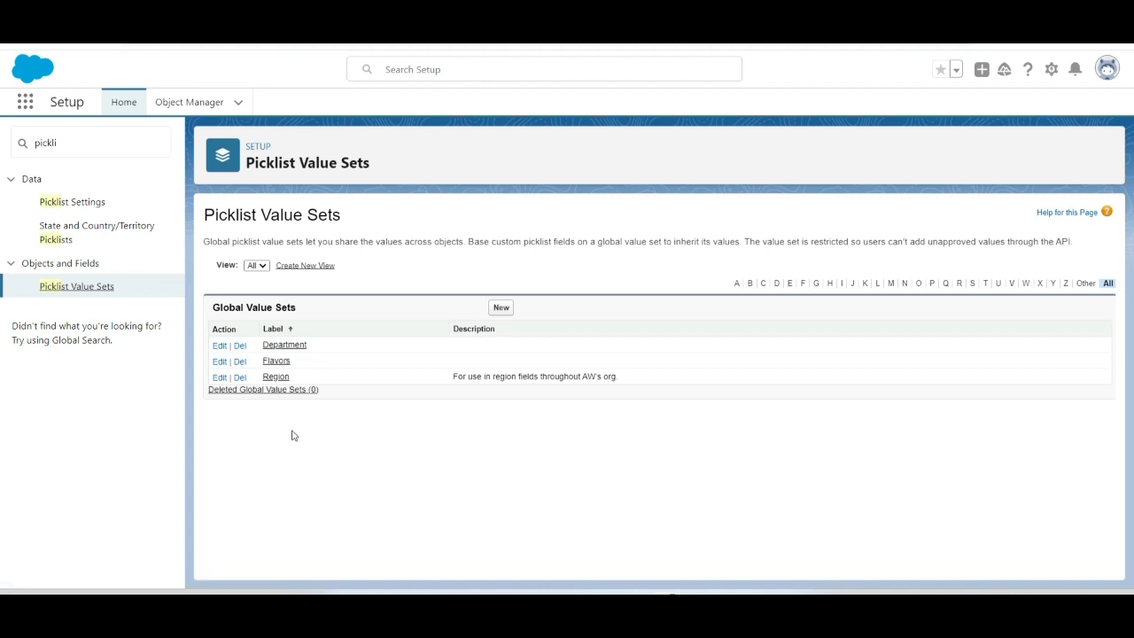
Step: Try moving Sales up and back down in the Department global value set's order, then cancel the reordering
{"action": "left_click", "coordinate": [284, 348]}
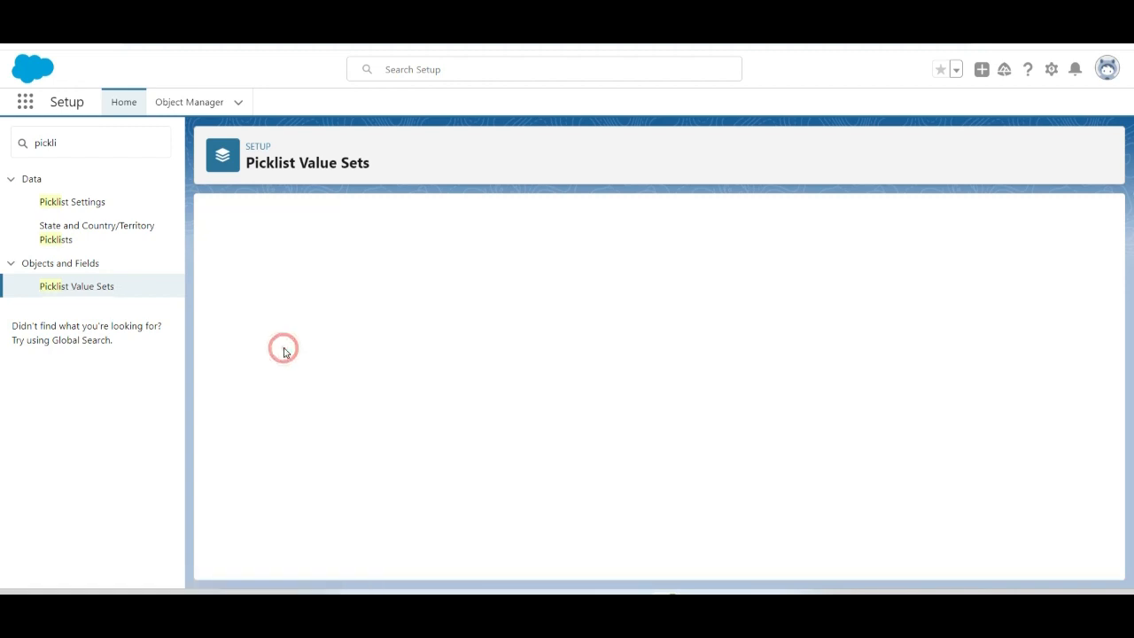
{"action": "scroll", "coordinate": [519, 396], "scroll_direction": "down", "scroll_amount": 3}
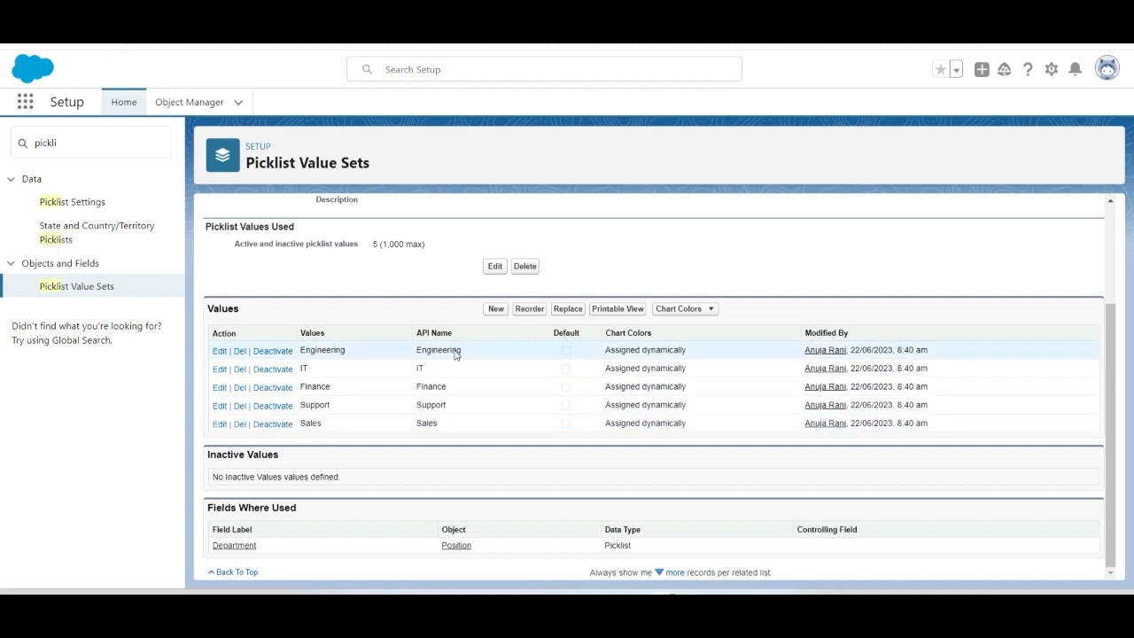
{"action": "left_click", "coordinate": [520, 314]}
{"action": "left_click", "coordinate": [395, 377]}
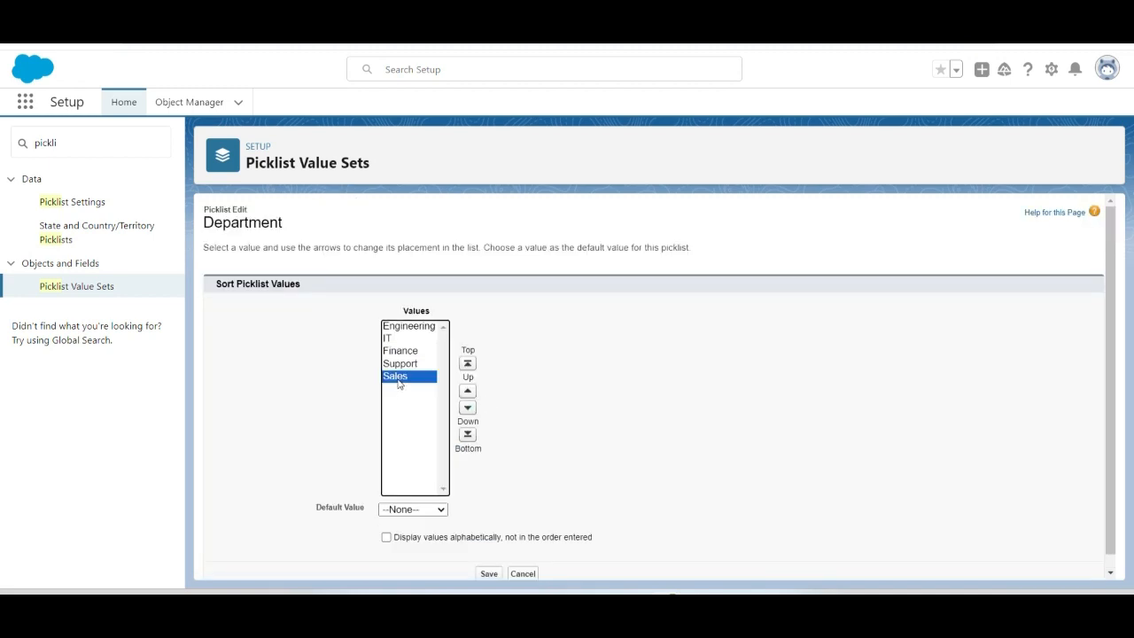
{"action": "left_click", "coordinate": [467, 391]}
{"action": "left_click", "coordinate": [467, 391]}
{"action": "left_click", "coordinate": [467, 391]}
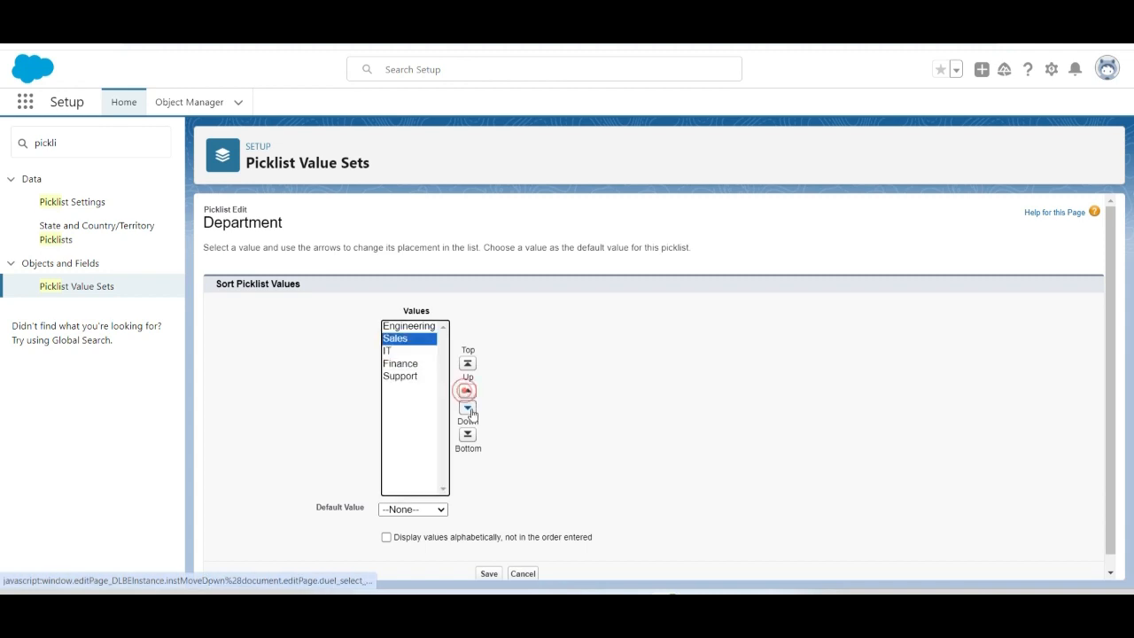
{"action": "left_click", "coordinate": [468, 409]}
{"action": "left_click", "coordinate": [468, 408]}
{"action": "left_click", "coordinate": [468, 408]}
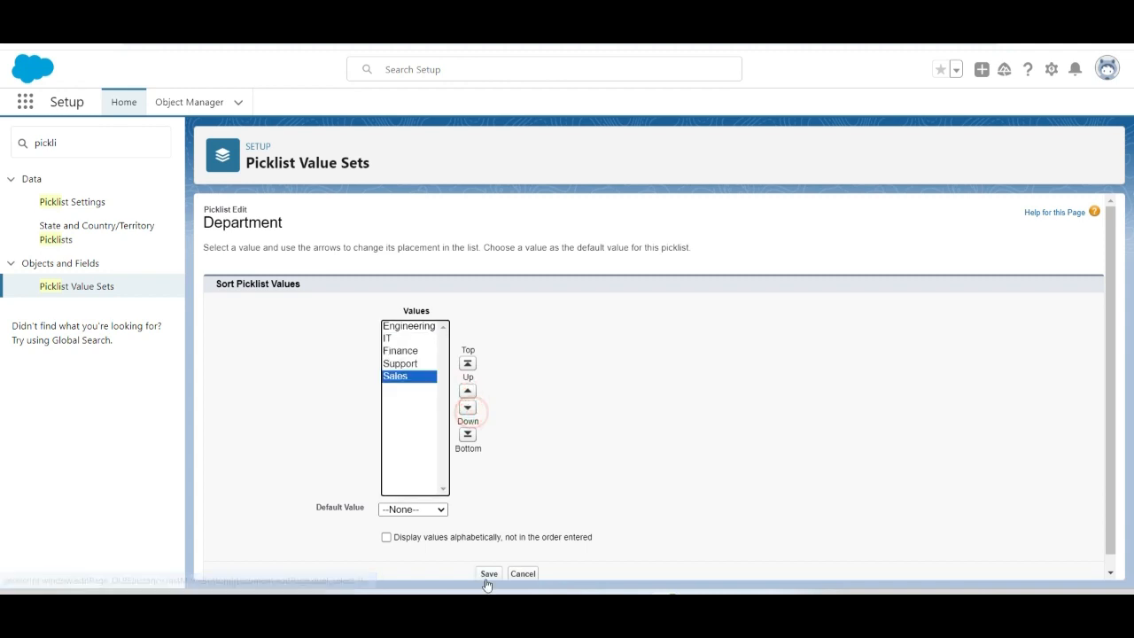
{"action": "left_click", "coordinate": [522, 574]}
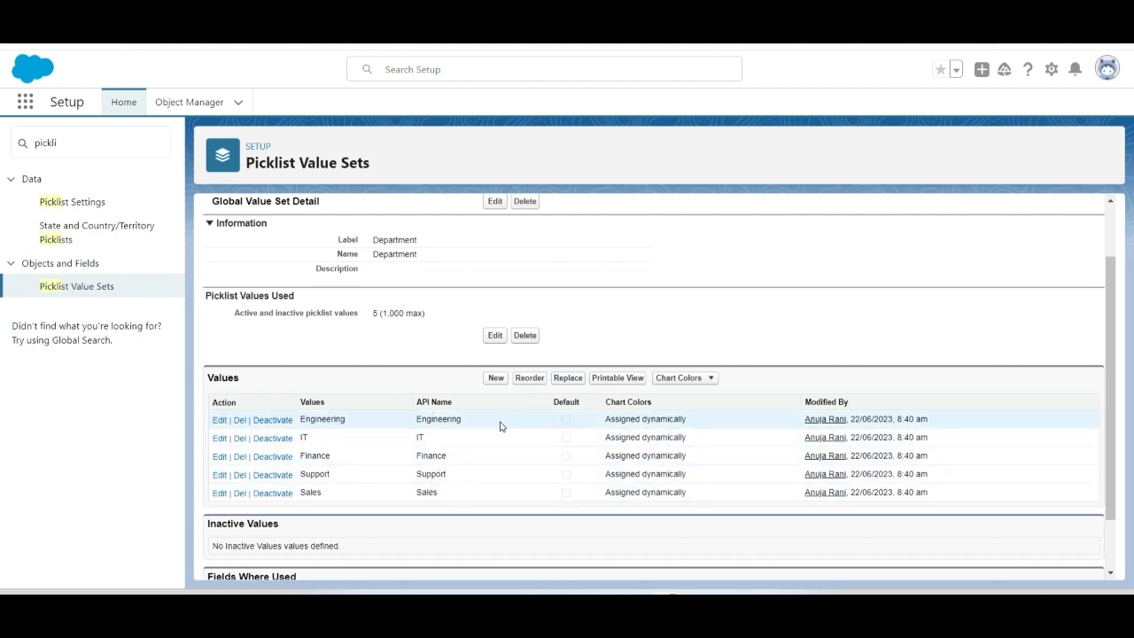
{"action": "scroll", "coordinate": [496, 434], "scroll_direction": "up", "scroll_amount": 1}
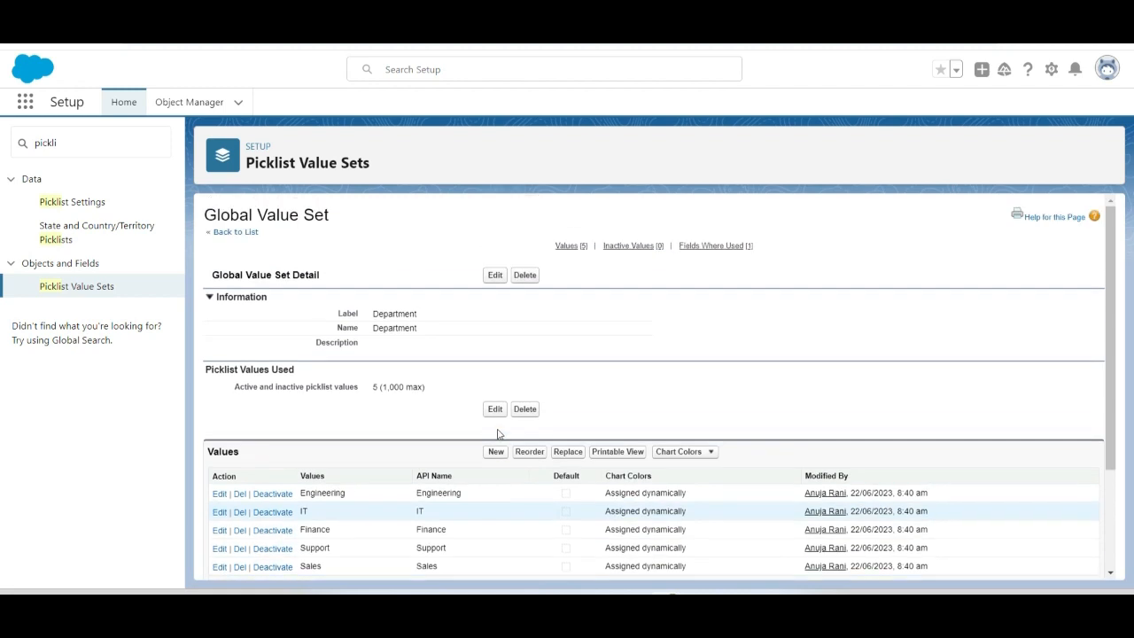
Step: Start a new global value set labelled Policy Type with the name Policy_Type, leaving the description empty
{"action": "left_click", "coordinate": [86, 288]}
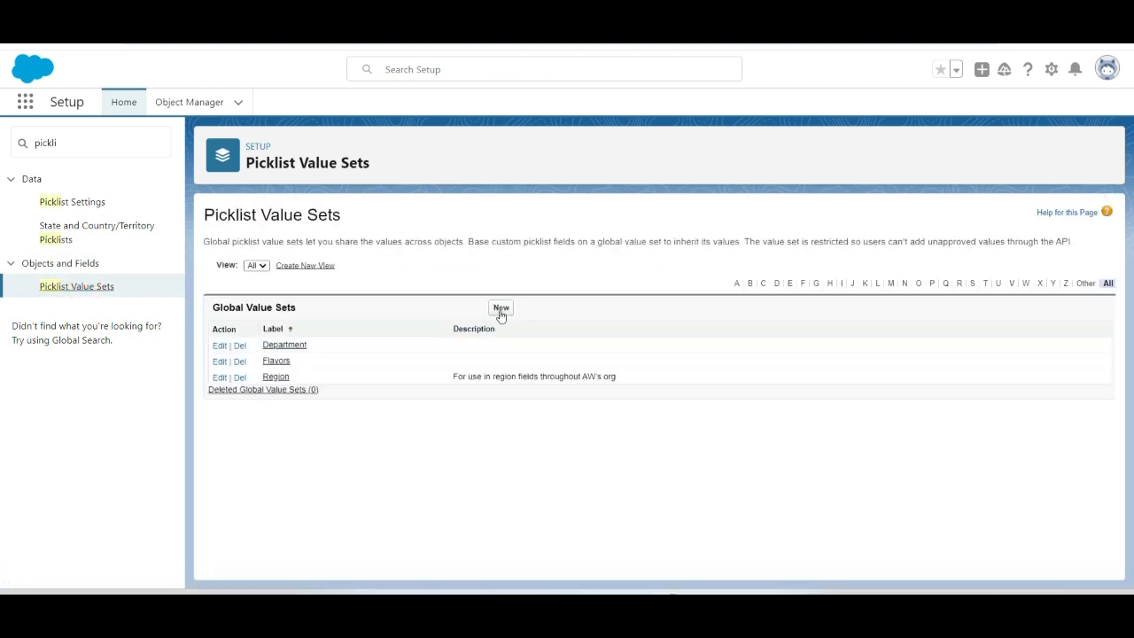
{"action": "left_click", "coordinate": [501, 309]}
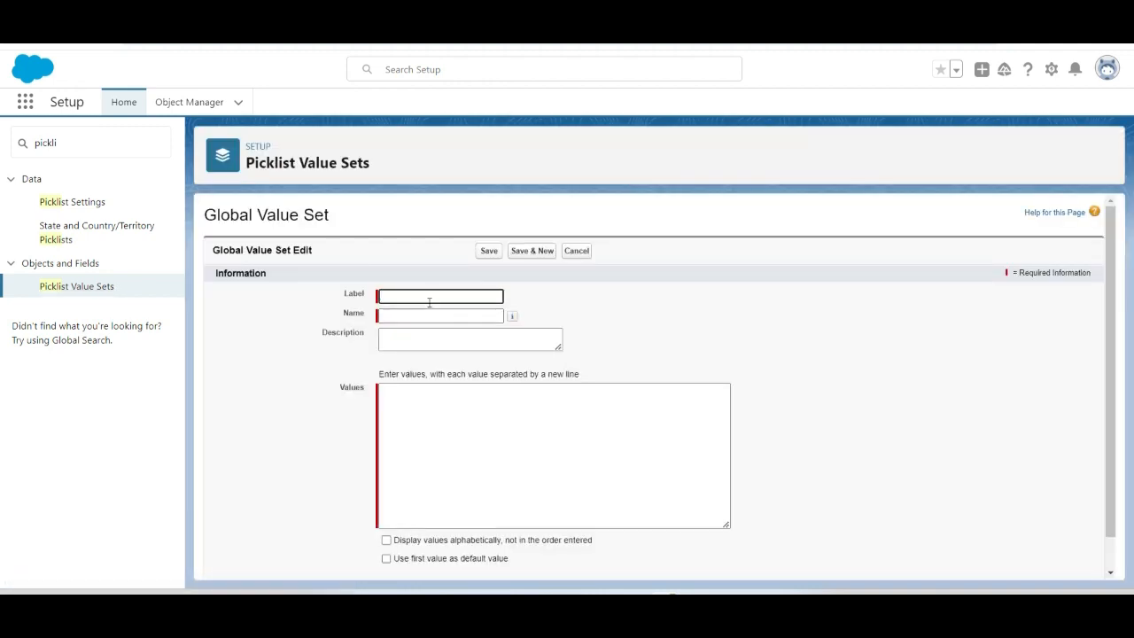
{"action": "left_click", "coordinate": [430, 298]}
{"action": "type", "text": "Po"}
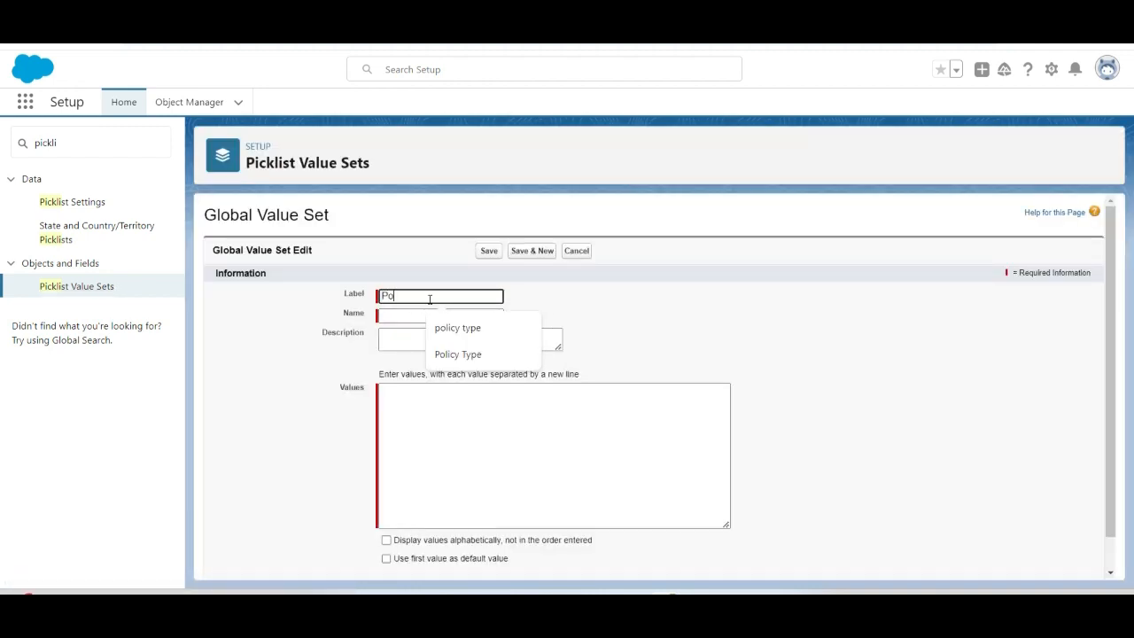
{"action": "type", "text": "licy Type"}
{"action": "left_click", "coordinate": [408, 315]}
{"action": "left_click", "coordinate": [405, 335]}
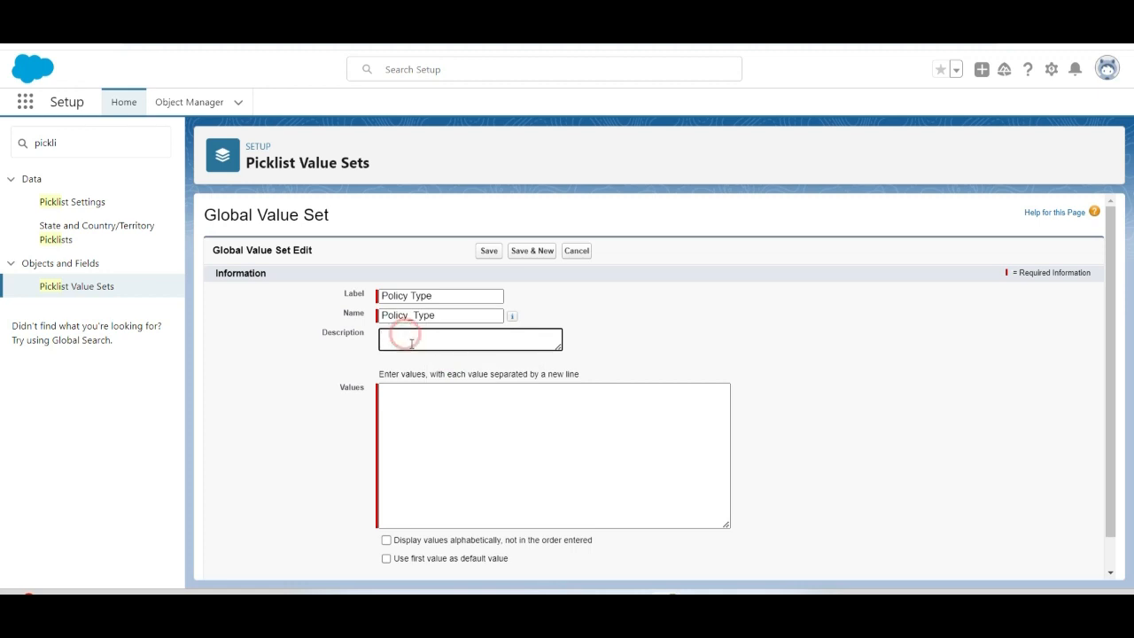
Step: Enter the values Life insurance, Health Insurance, Motor Vehicle Insurance and Home Insurance, one per line, and save the value set
{"action": "left_click", "coordinate": [430, 411]}
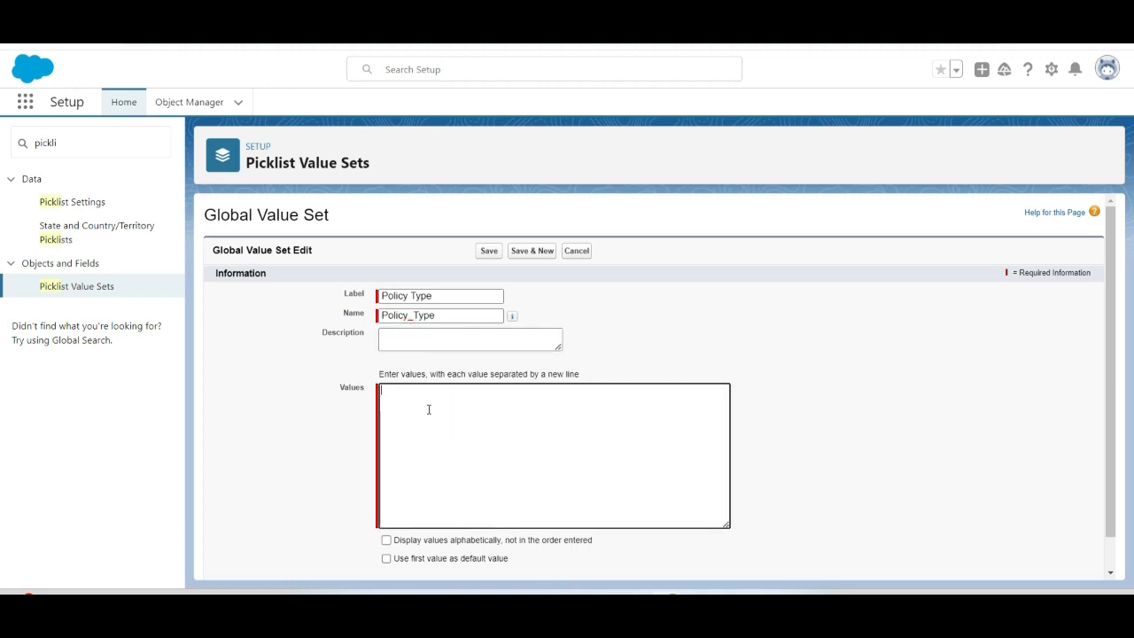
{"action": "type", "text": "Lif"}
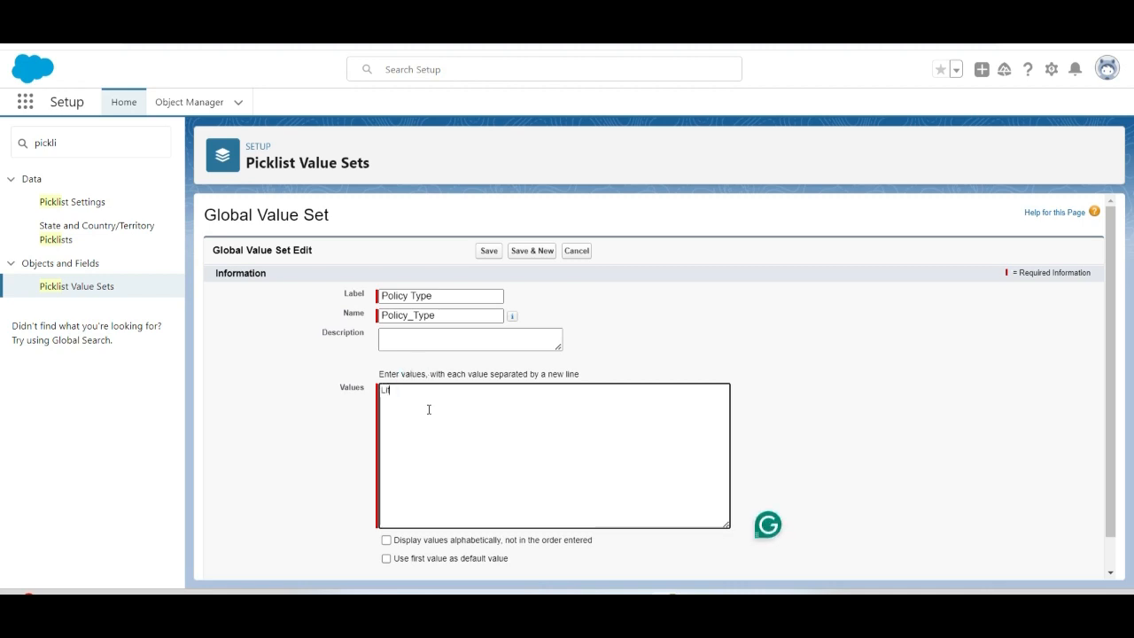
{"action": "type", "text": "e insurance"}
{"action": "key", "text": "Return"}
{"action": "type", "text": "Health Insurance"}
{"action": "key", "text": "Return"}
{"action": "type", "text": "Motor Vehicle insurance"}
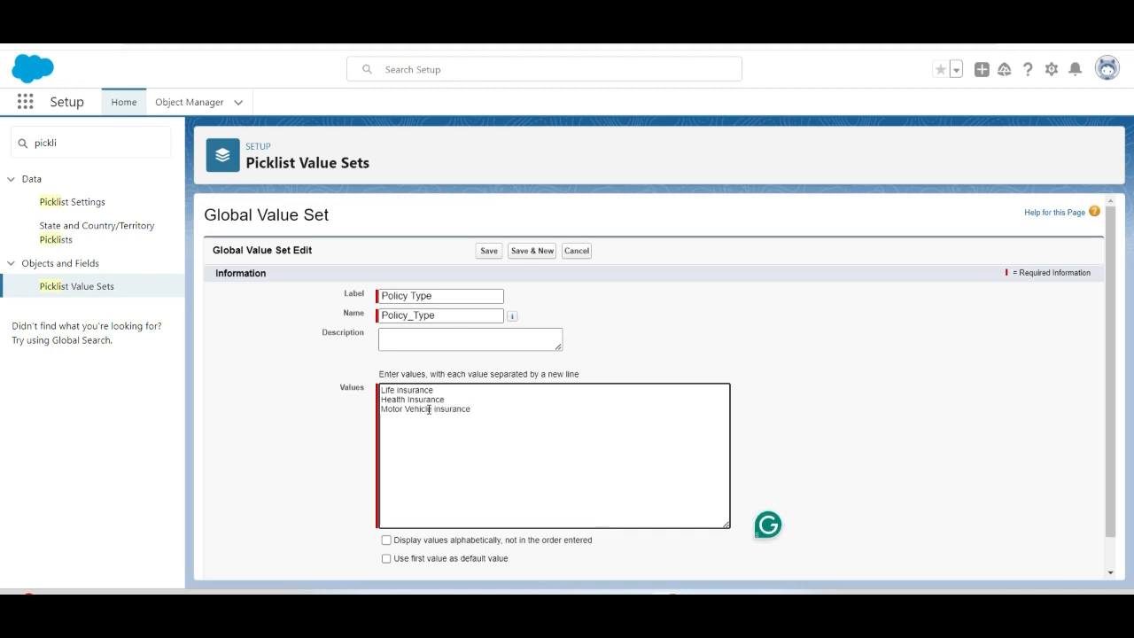
{"action": "key", "text": "Return"}
{"action": "type", "text": "Home Insurance"}
{"action": "scroll", "coordinate": [491, 436], "scroll_direction": "down", "scroll_amount": 1}
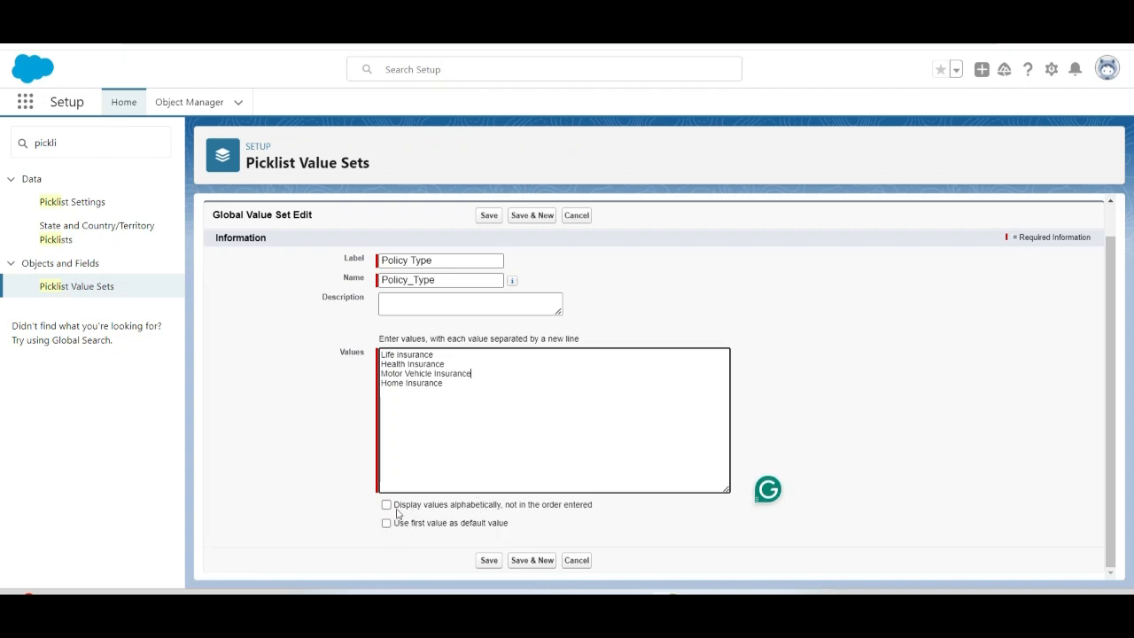
{"action": "left_click", "coordinate": [489, 561]}
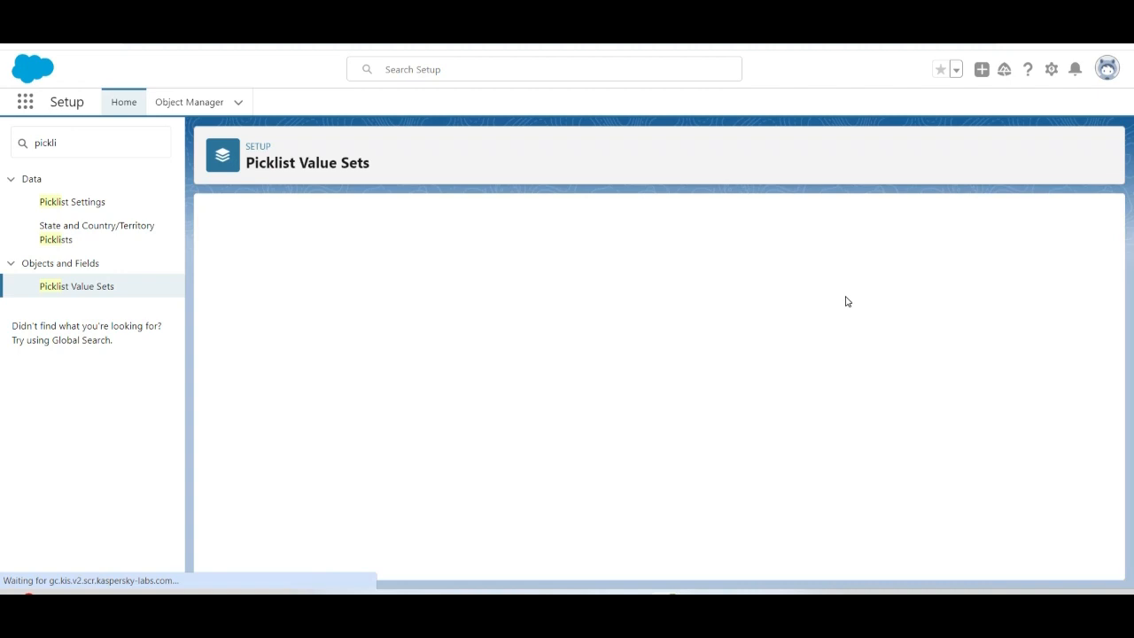
{"action": "scroll", "coordinate": [846, 301], "scroll_direction": "down", "scroll_amount": 3}
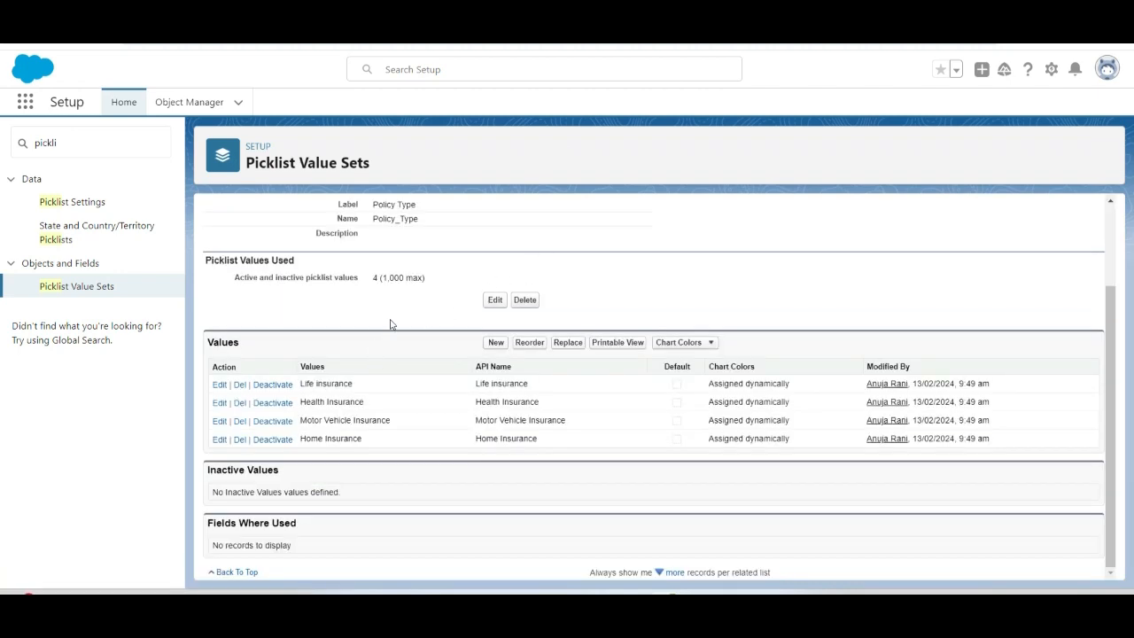
Step: Search the Object Manager for policy and open the Policy custom object
{"action": "left_click", "coordinate": [116, 285]}
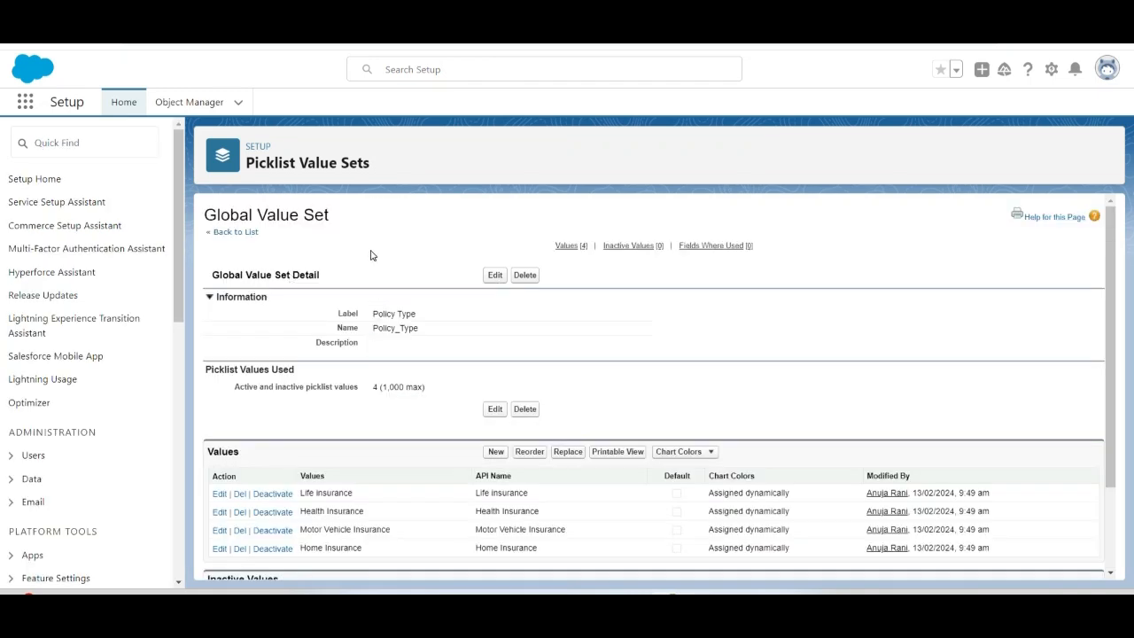
{"action": "left_click", "coordinate": [199, 111]}
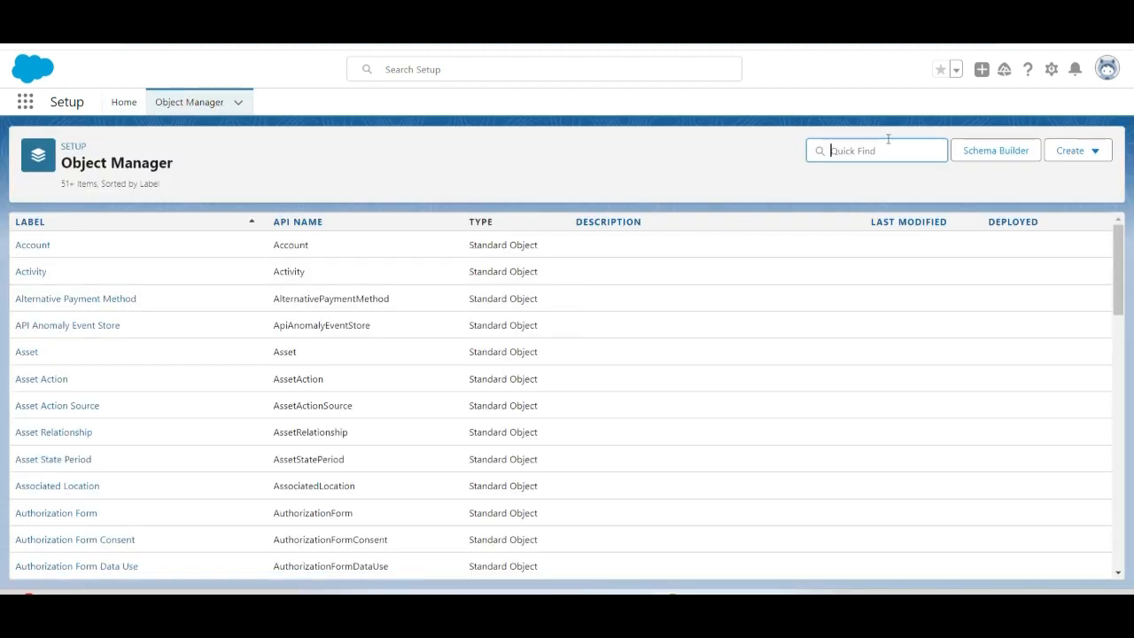
{"action": "type", "text": "policy"}
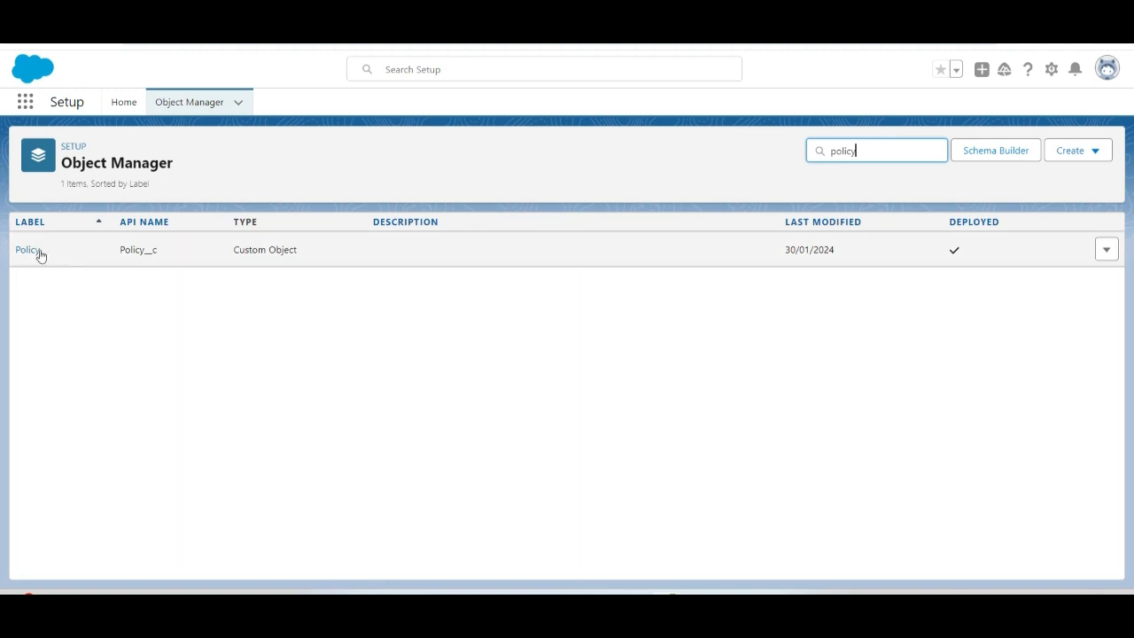
{"action": "left_click", "coordinate": [32, 253]}
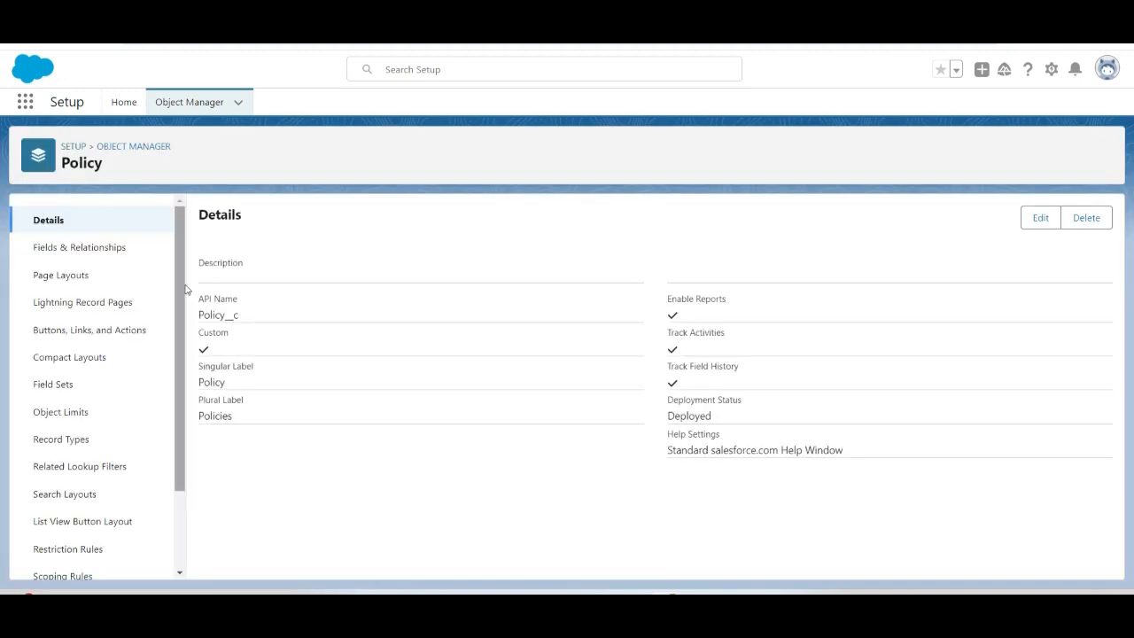
Step: Start a new custom field on the Policy object and choose Picklist as its data type
{"action": "left_click", "coordinate": [114, 247]}
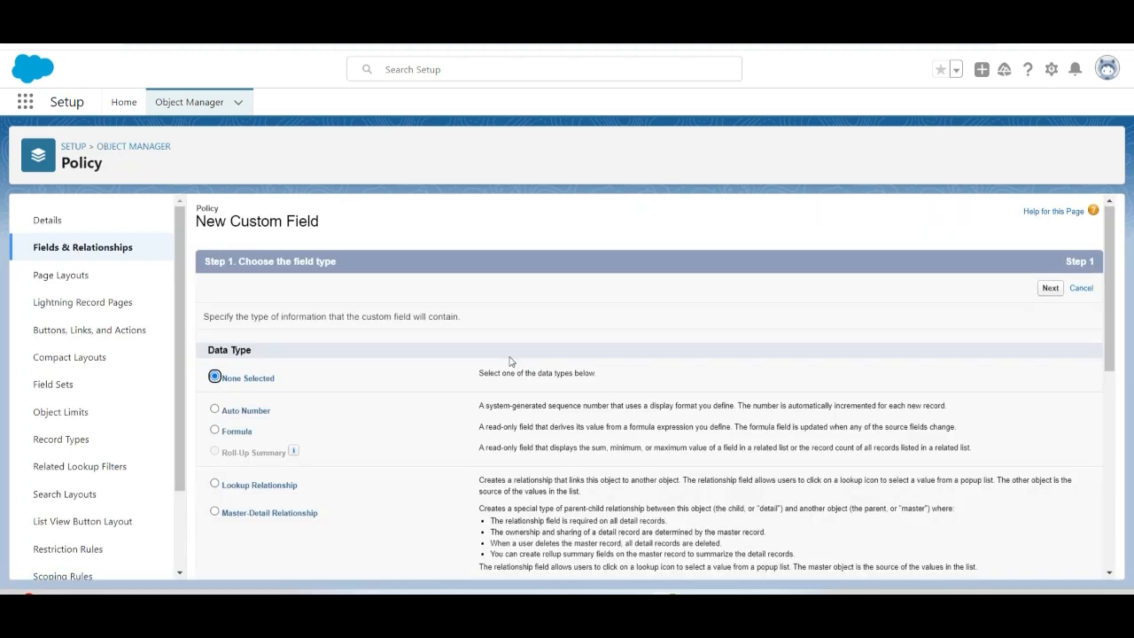
{"action": "scroll", "coordinate": [511, 362], "scroll_direction": "down", "scroll_amount": 10}
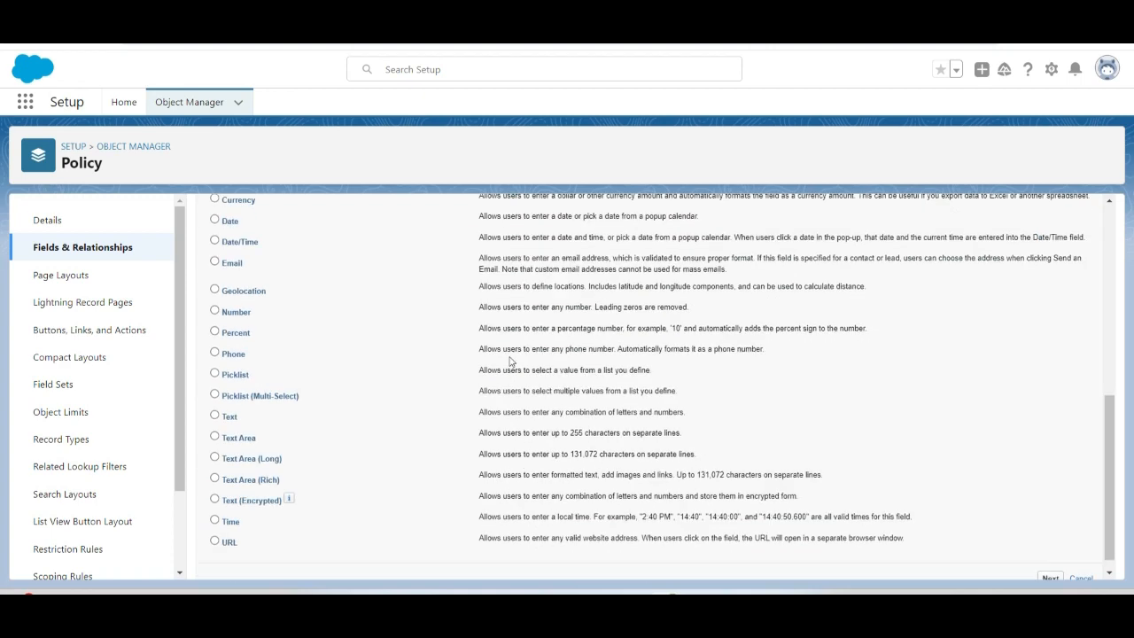
{"action": "left_click", "coordinate": [214, 374]}
{"action": "scroll", "coordinate": [636, 344], "scroll_direction": "down", "scroll_amount": 1}
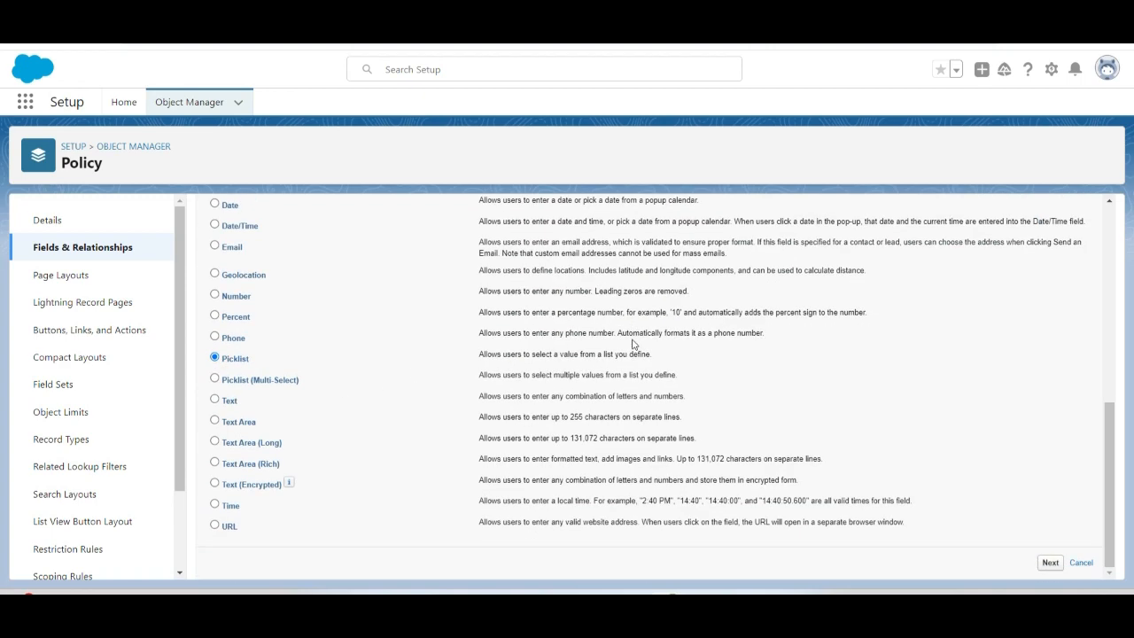
{"action": "left_click", "coordinate": [1050, 563]}
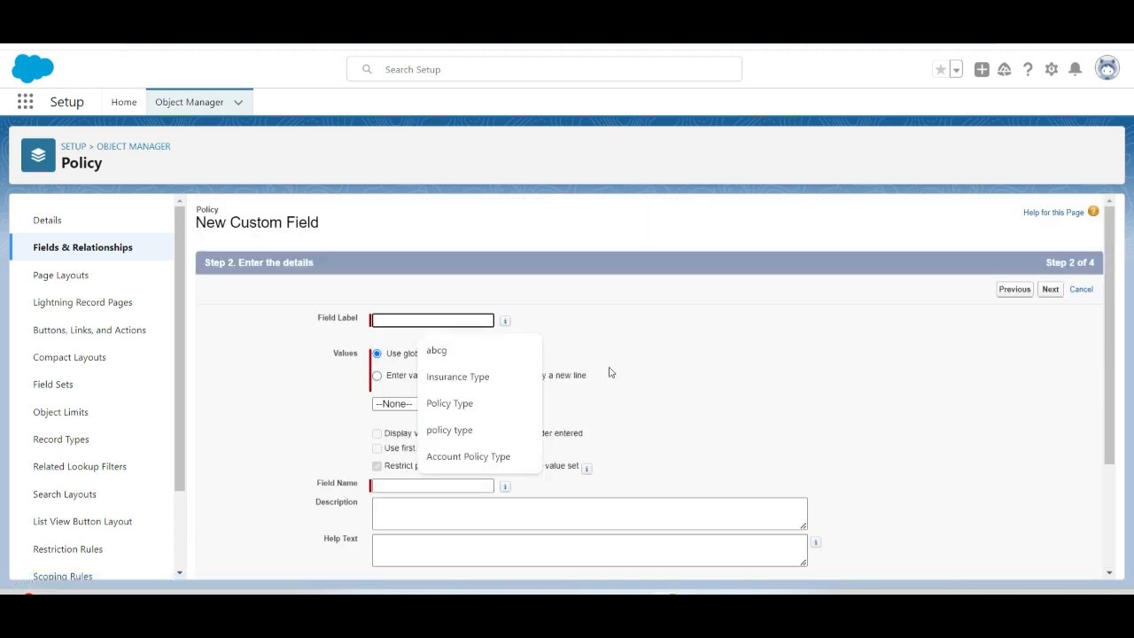
Step: Label the field Insurance Type, base its values on the Policy Type global picklist value set, and continue to field-level security
{"action": "left_click", "coordinate": [476, 323]}
{"action": "type", "text": "Insurance"}
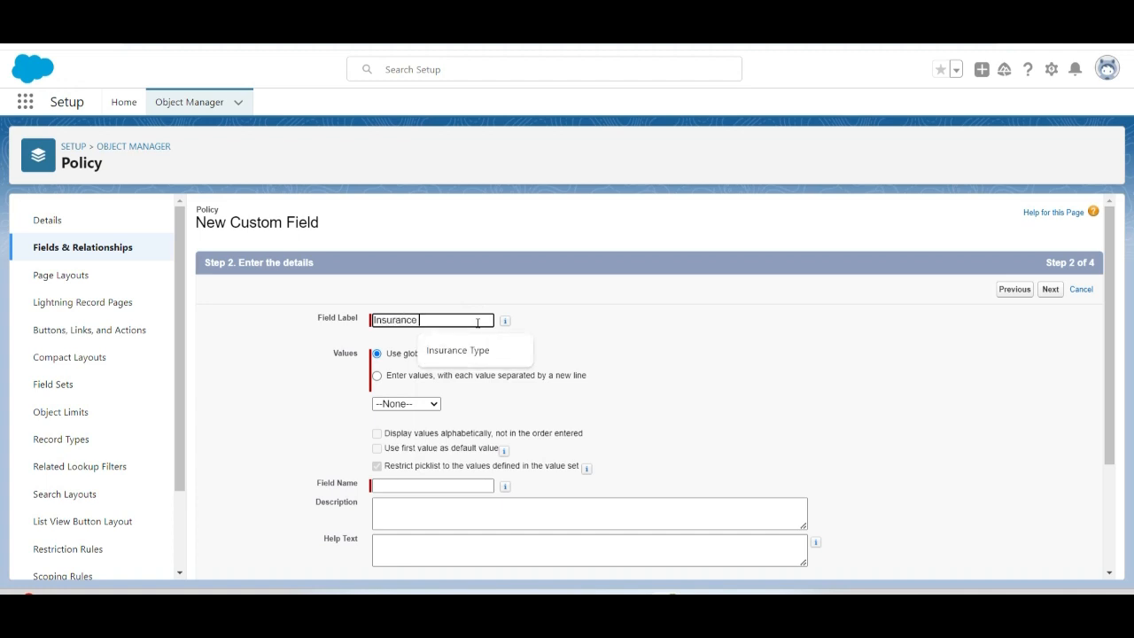
{"action": "type", "text": " Type"}
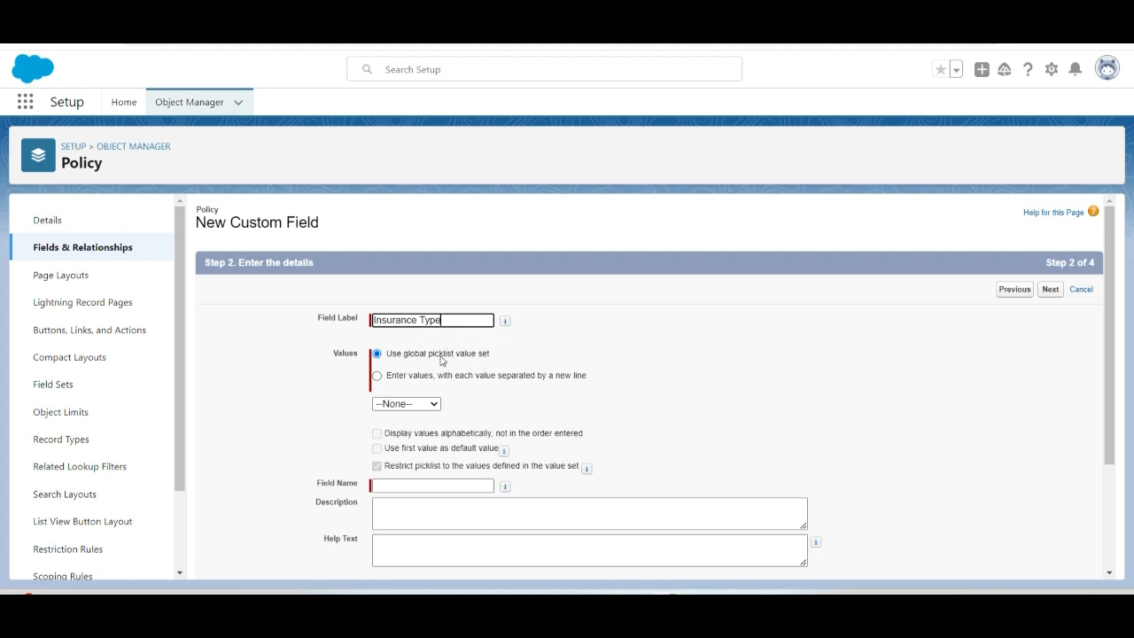
{"action": "left_click", "coordinate": [433, 405]}
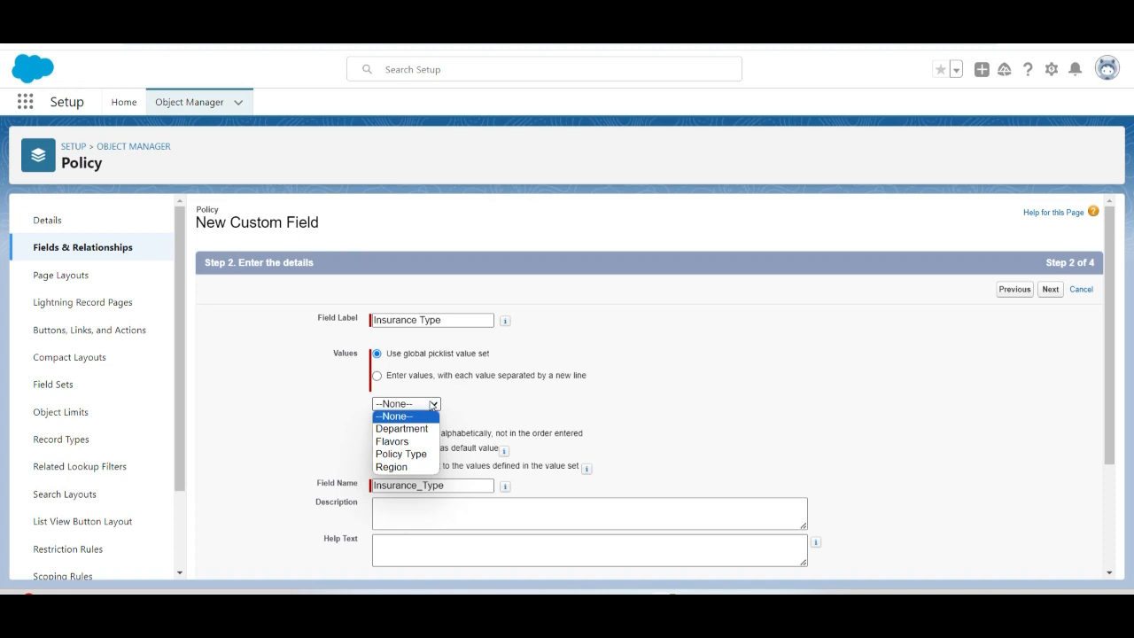
{"action": "left_click", "coordinate": [413, 454]}
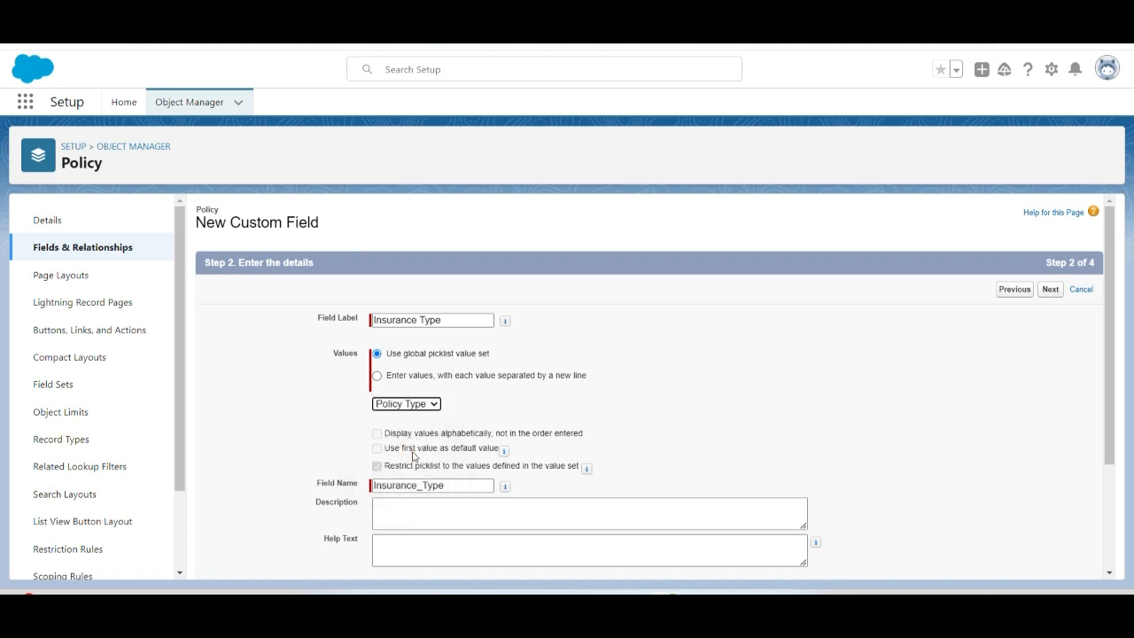
{"action": "scroll", "coordinate": [414, 449], "scroll_direction": "down", "scroll_amount": 3}
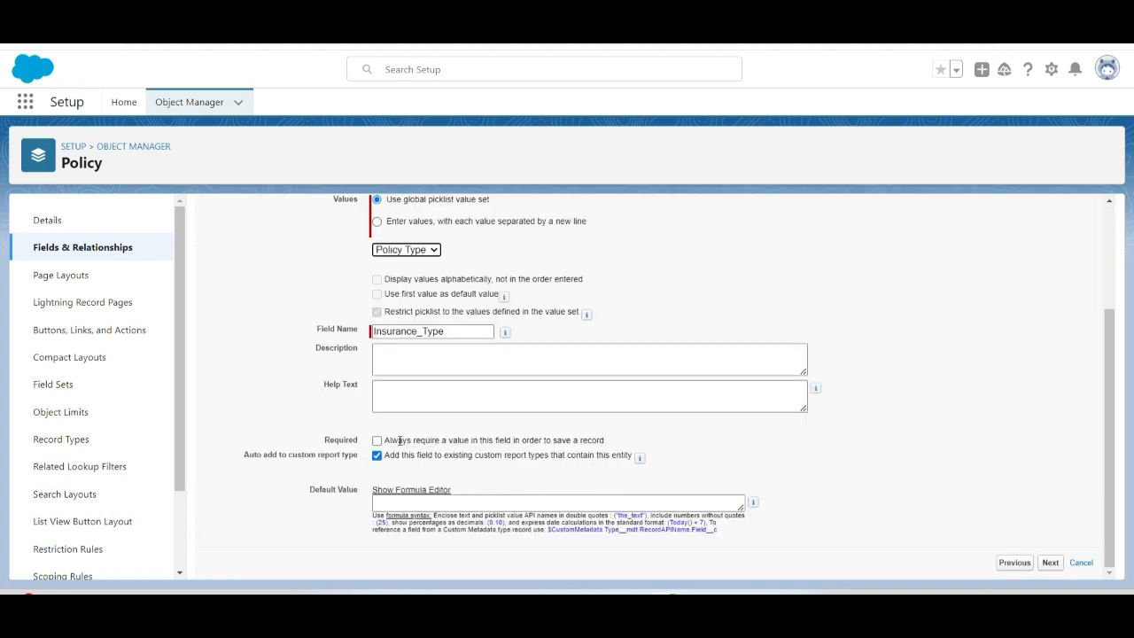
{"action": "left_click", "coordinate": [1050, 564]}
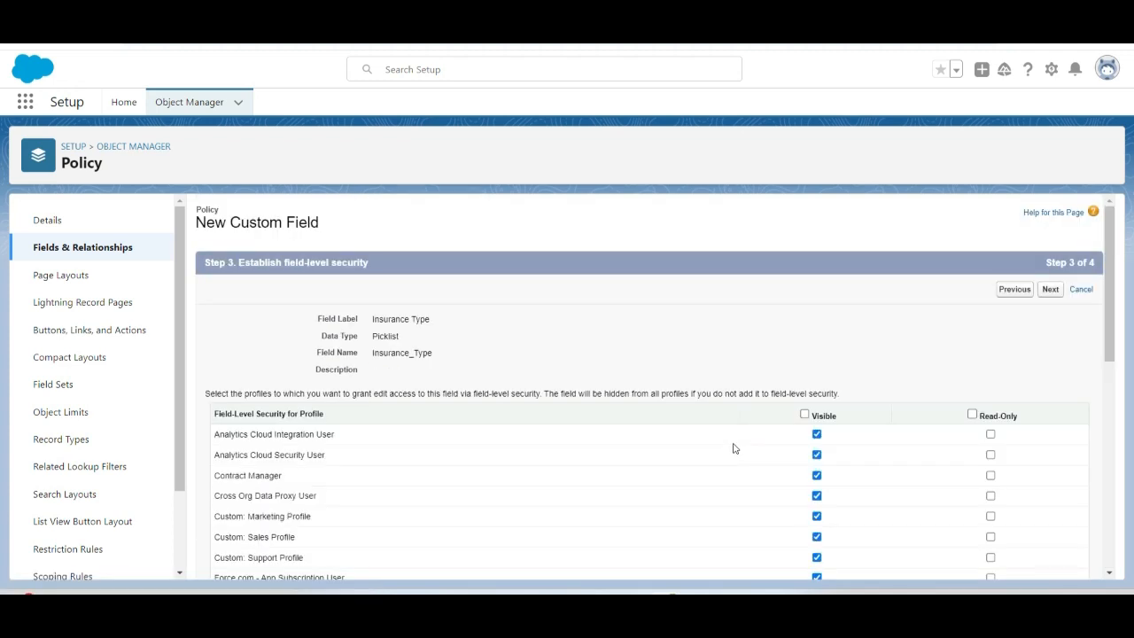
Step: Make the Insurance Type field visible to all profiles, keep it on the Policy Layout, and save it
{"action": "left_click", "coordinate": [805, 415]}
{"action": "left_click", "coordinate": [1051, 292]}
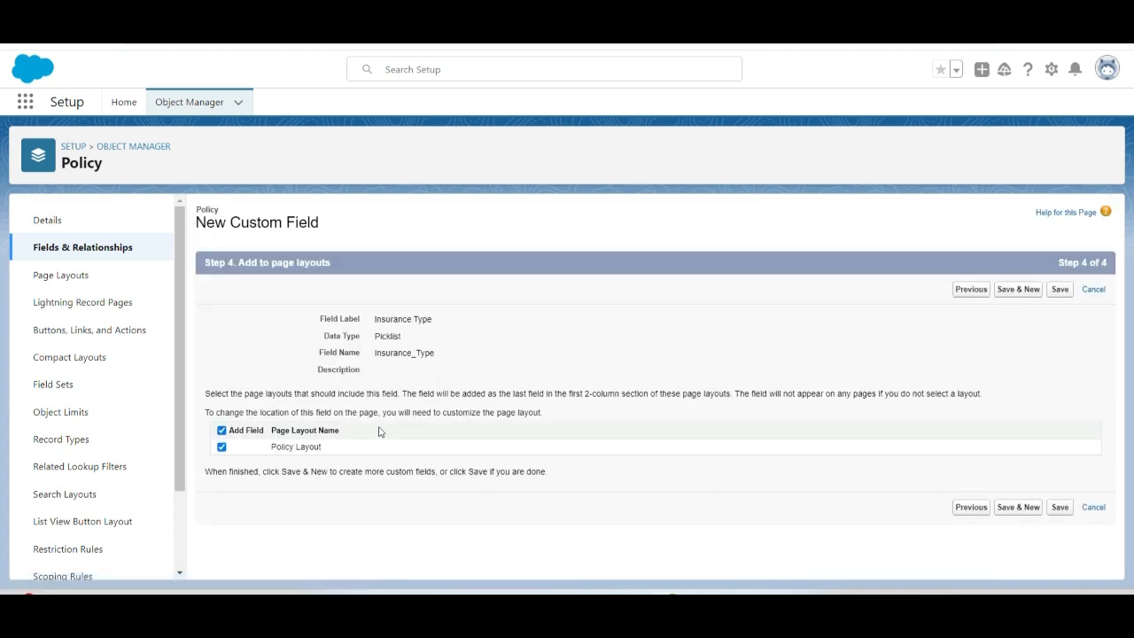
{"action": "left_click", "coordinate": [1060, 289]}
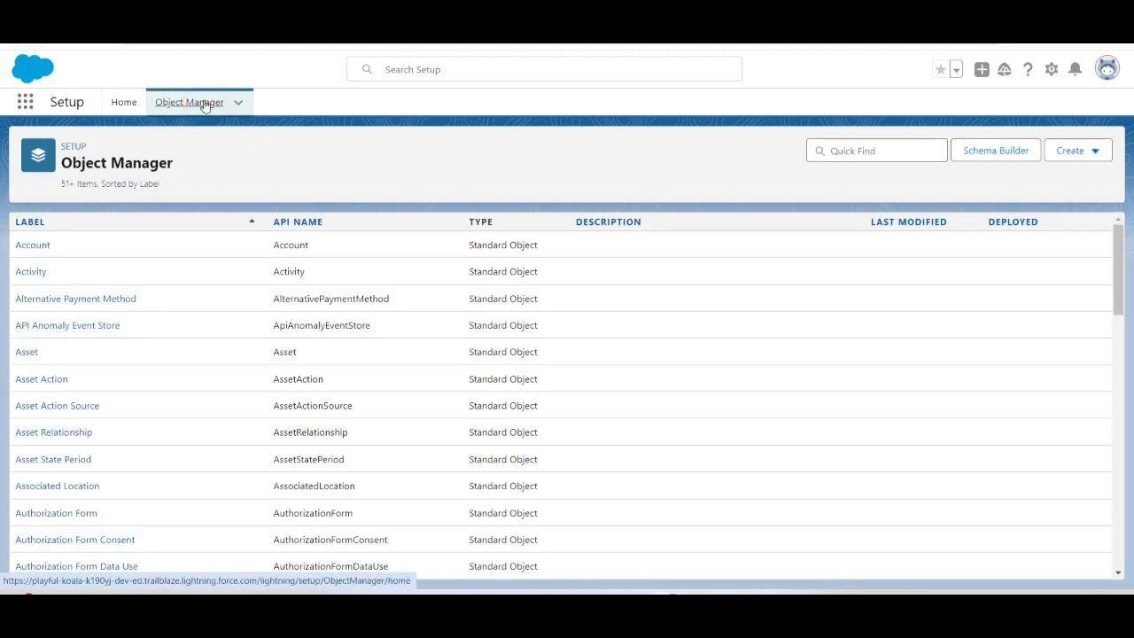
Step: Start a new custom field on the Account object and choose Picklist as its data type
{"action": "left_click", "coordinate": [34, 244]}
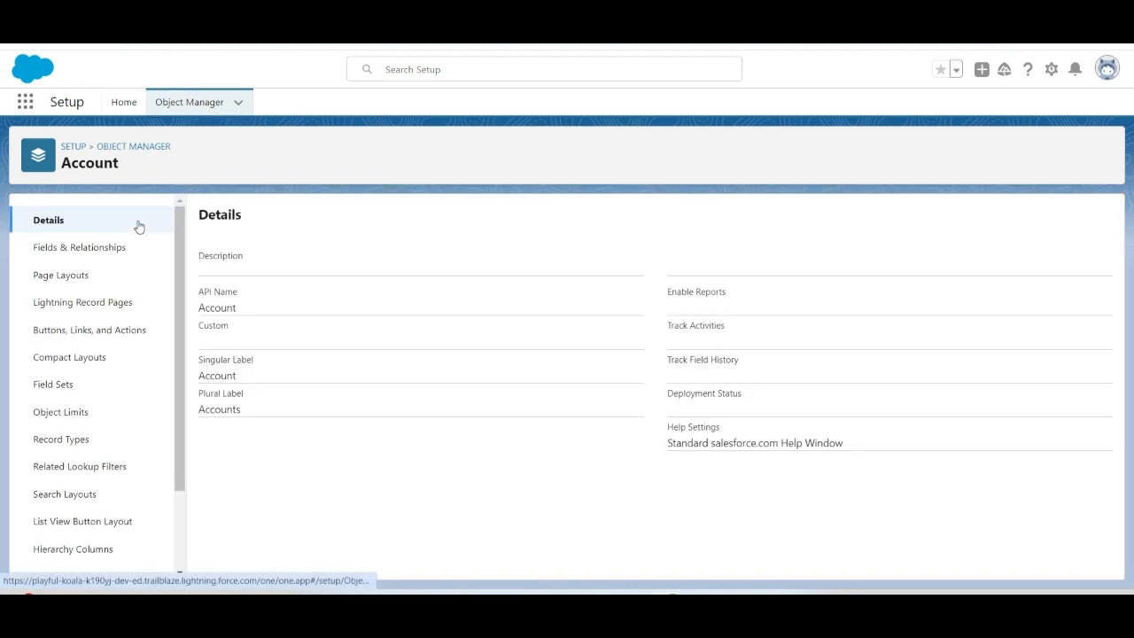
{"action": "left_click", "coordinate": [100, 250]}
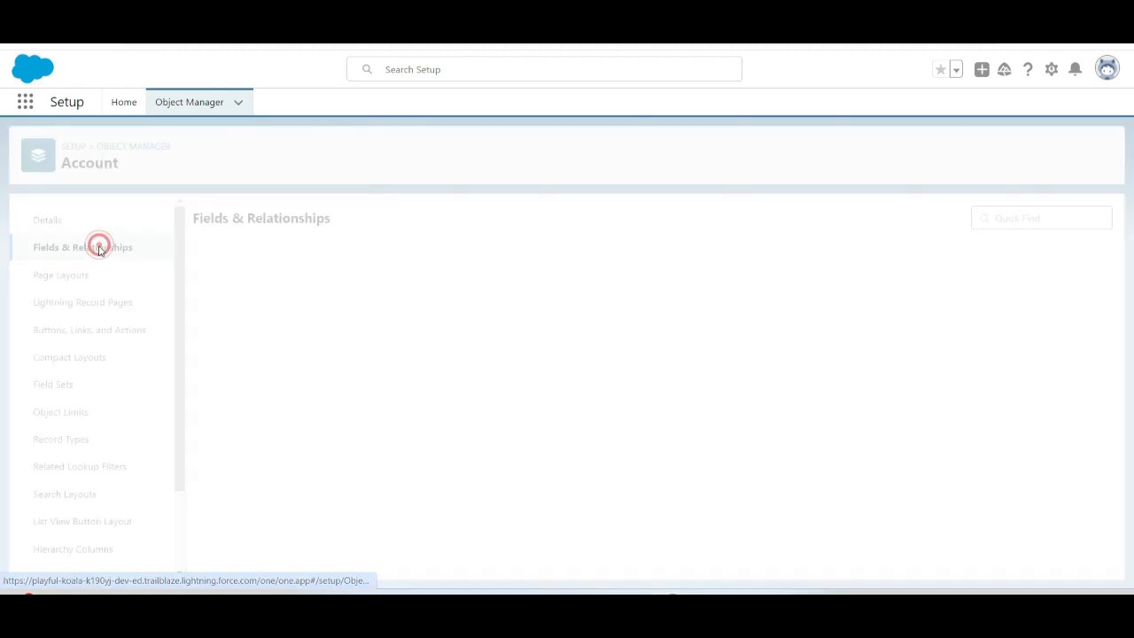
{"action": "left_click", "coordinate": [784, 225]}
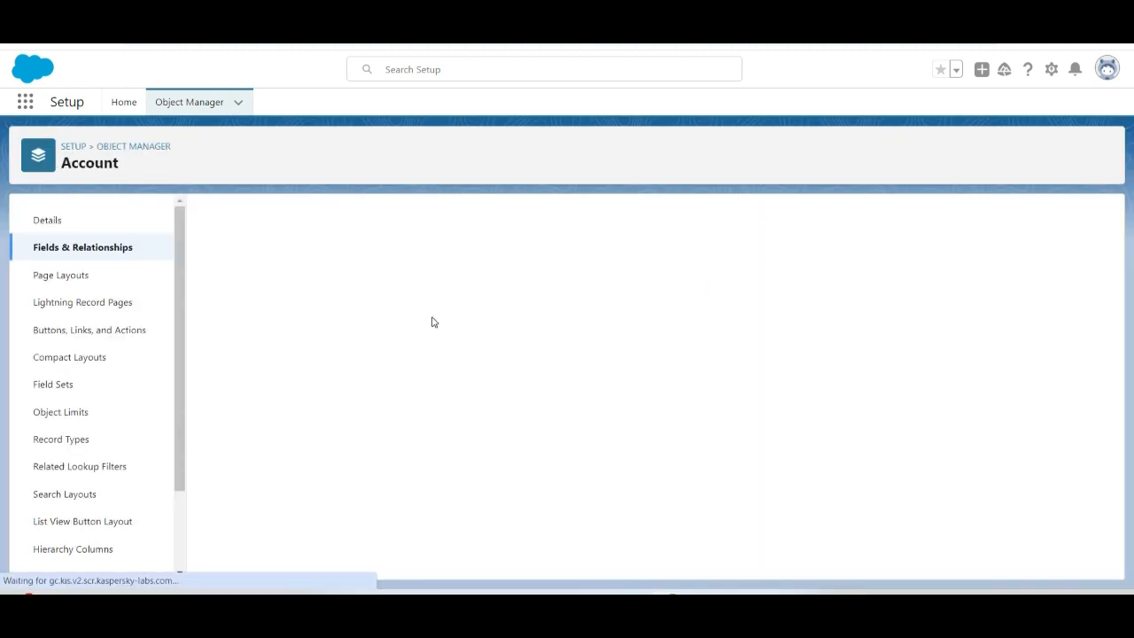
{"action": "scroll", "coordinate": [380, 337], "scroll_direction": "down", "scroll_amount": 5}
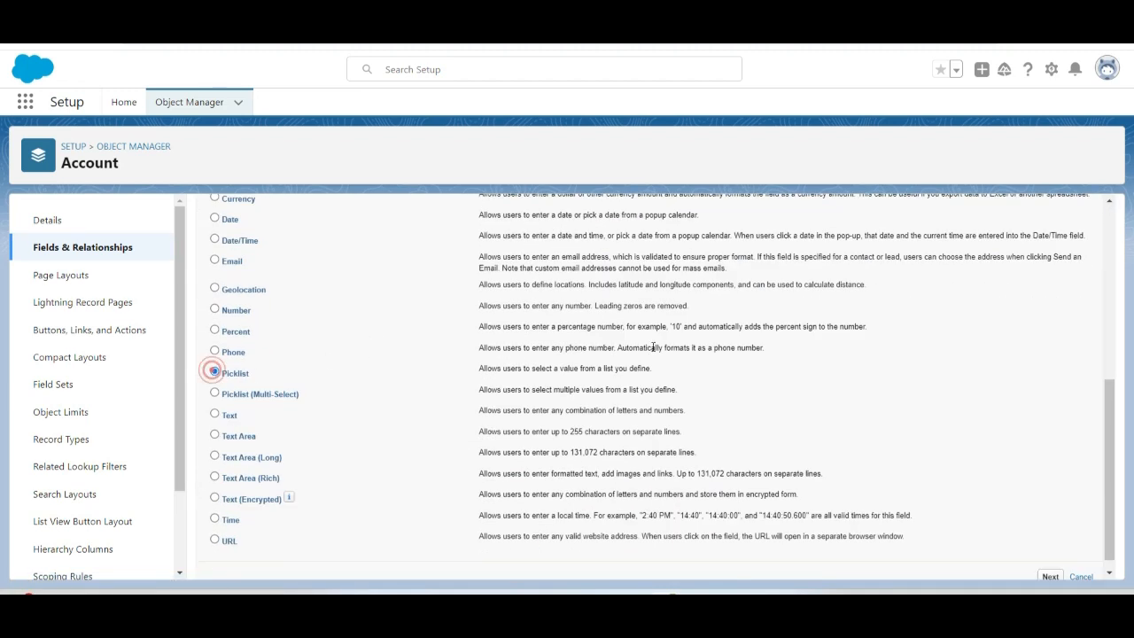
{"action": "left_click", "coordinate": [215, 372]}
{"action": "scroll", "coordinate": [830, 392], "scroll_direction": "down", "scroll_amount": 1}
{"action": "left_click", "coordinate": [1047, 564]}
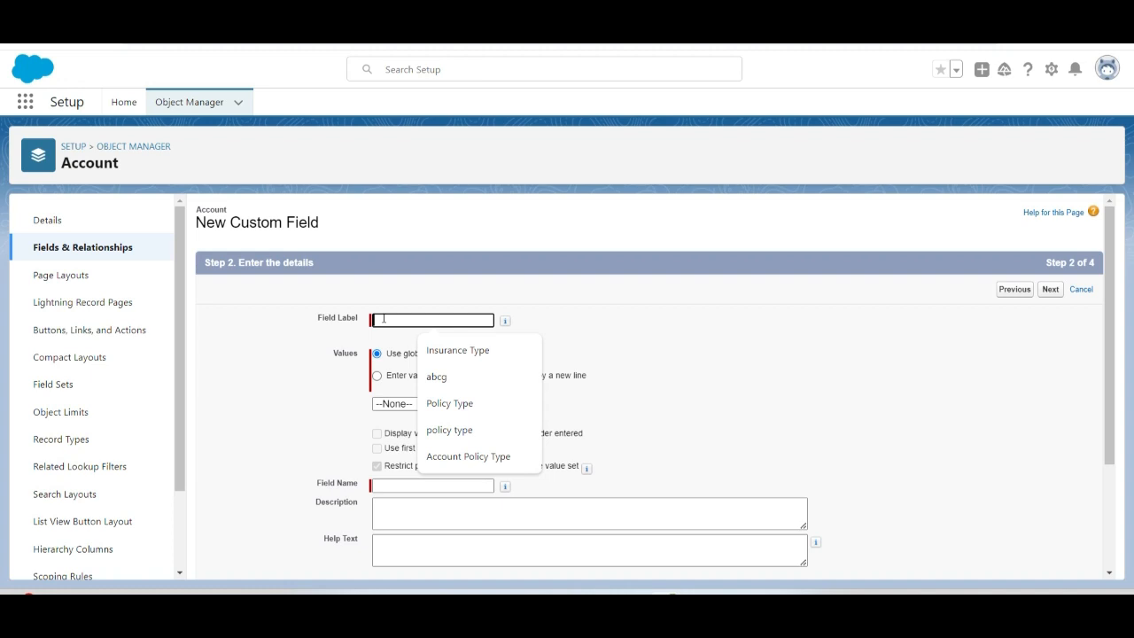
Step: Label the field Account Insurance Type, base its values on the Policy Type global picklist value set, and continue to field-level security
{"action": "type", "text": "A"}
{"action": "type", "text": "dd"}
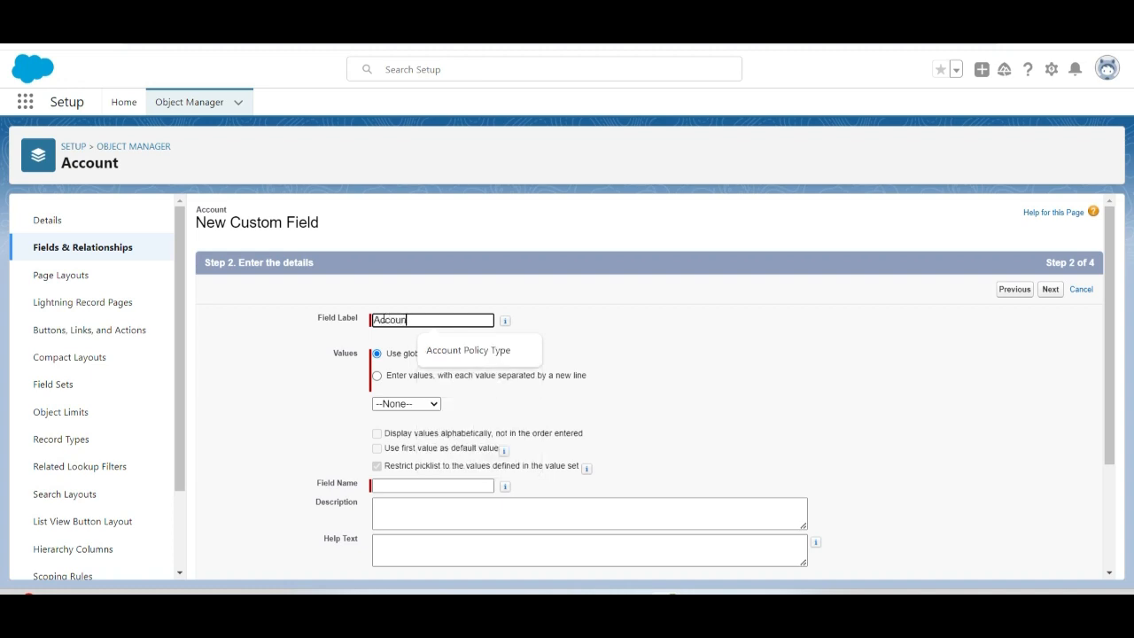
{"action": "type", "text": "ount Insurance Type"}
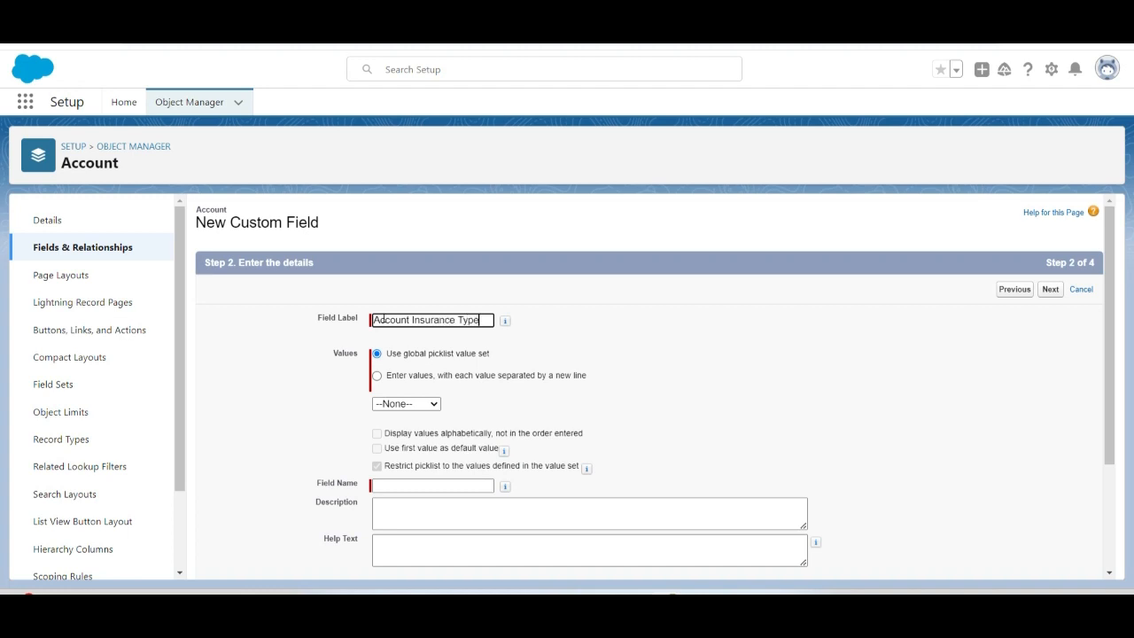
{"action": "left_click", "coordinate": [413, 408]}
{"action": "left_click", "coordinate": [407, 452]}
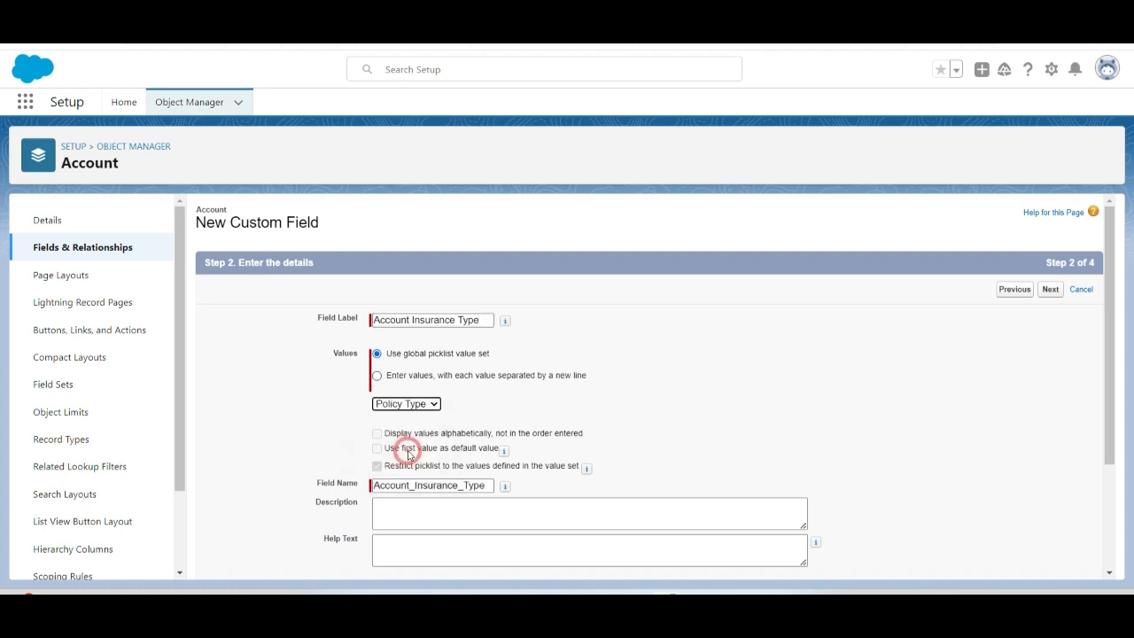
{"action": "scroll", "coordinate": [543, 473], "scroll_direction": "down", "scroll_amount": 3}
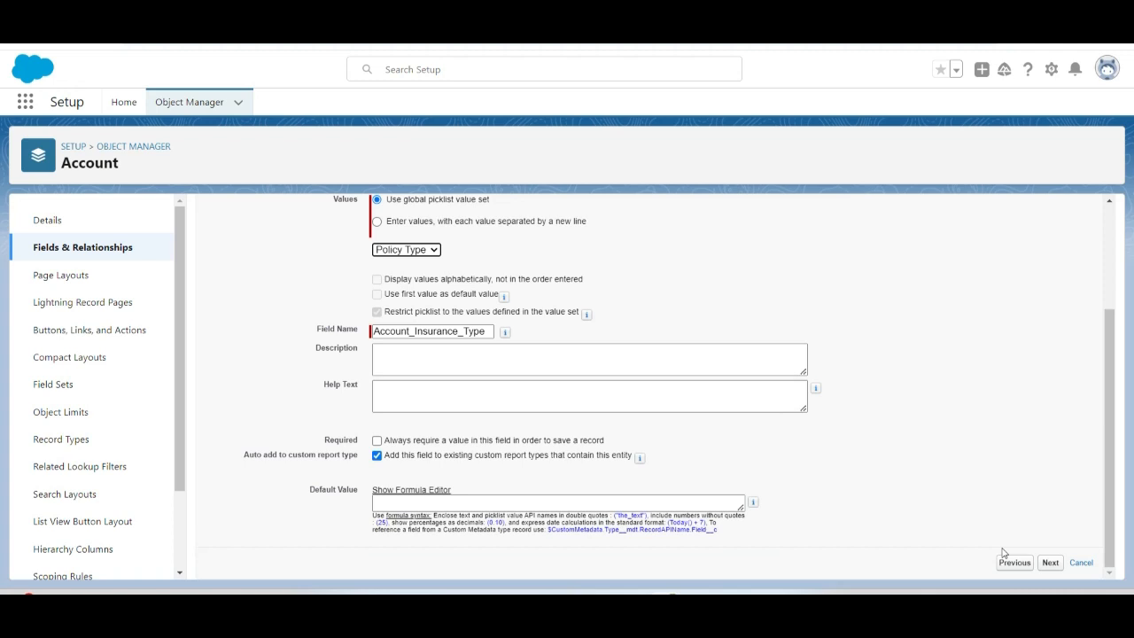
{"action": "left_click", "coordinate": [1050, 562]}
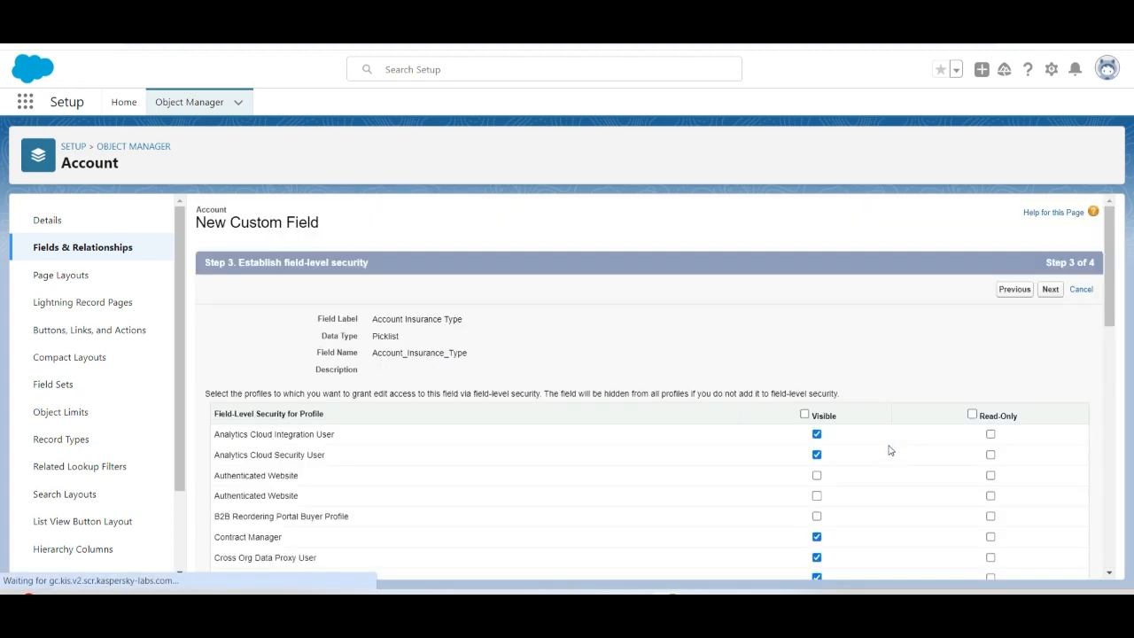
Step: Make the Account Insurance Type field visible to all profiles, keep it on all account page layouts, and save it
{"action": "left_click", "coordinate": [805, 415]}
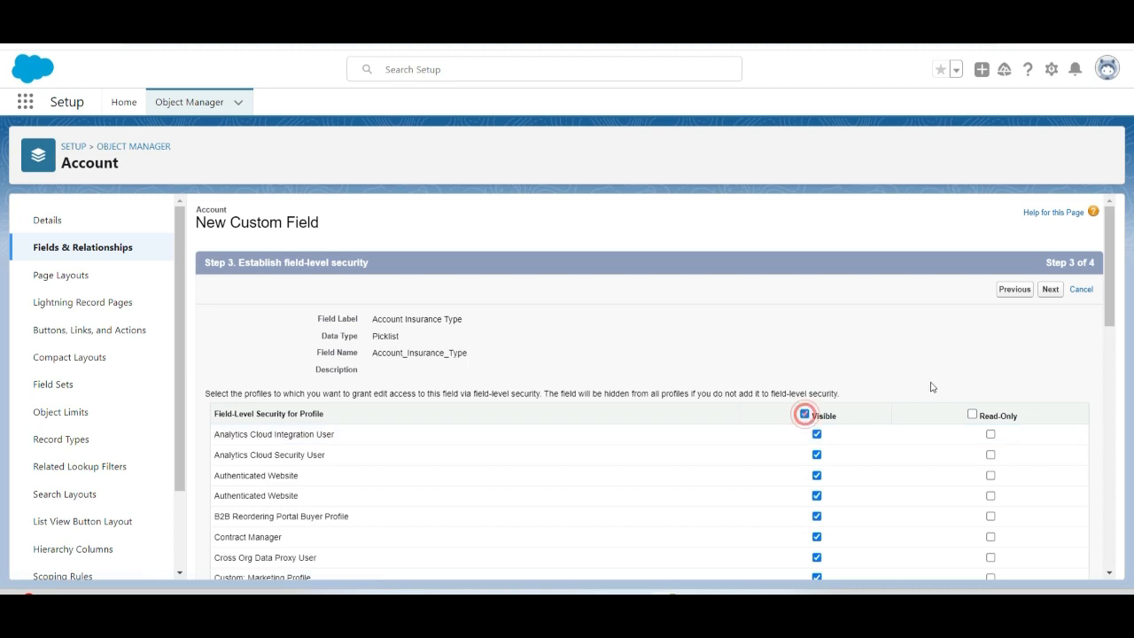
{"action": "left_click", "coordinate": [1051, 289]}
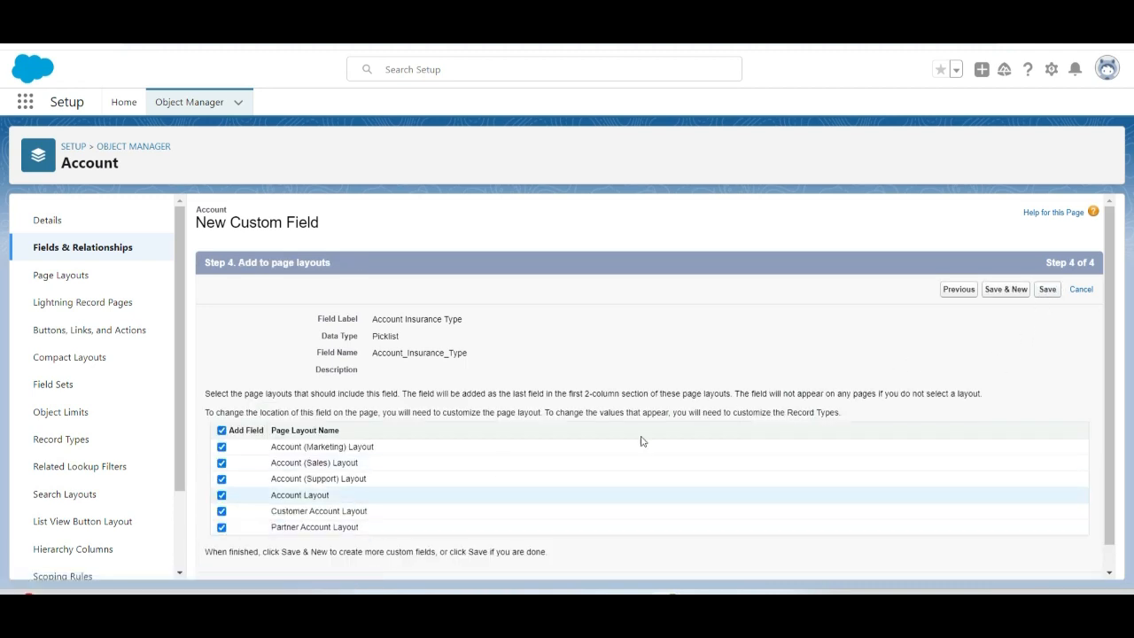
{"action": "left_click", "coordinate": [1047, 290]}
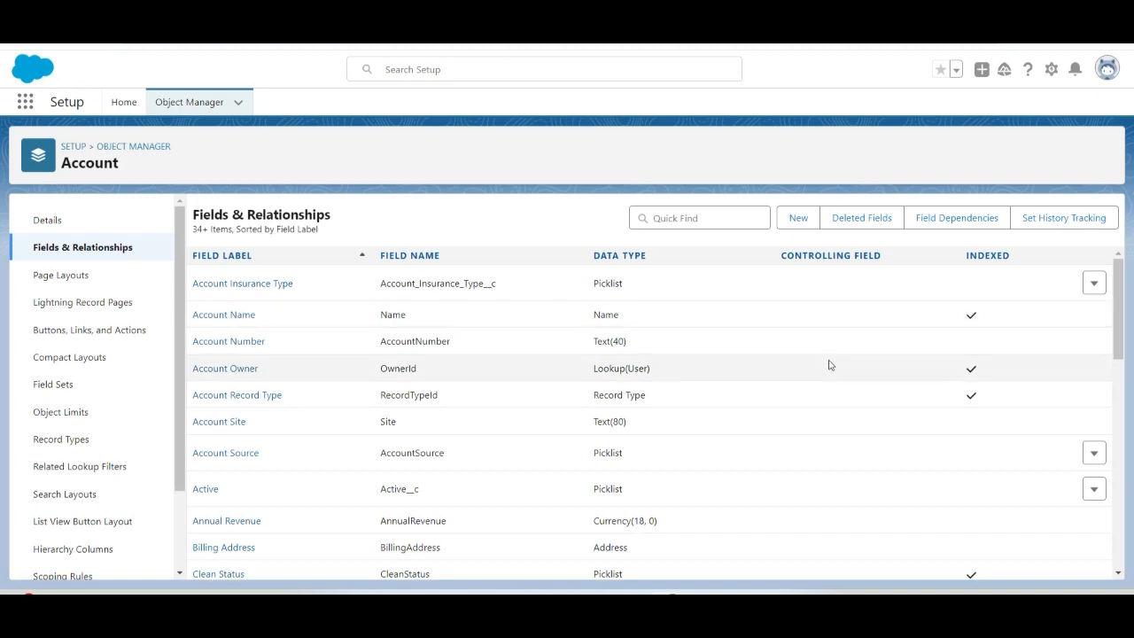
Step: Search the available apps for insu and switch to the Insurance Management app
{"action": "left_click", "coordinate": [26, 102]}
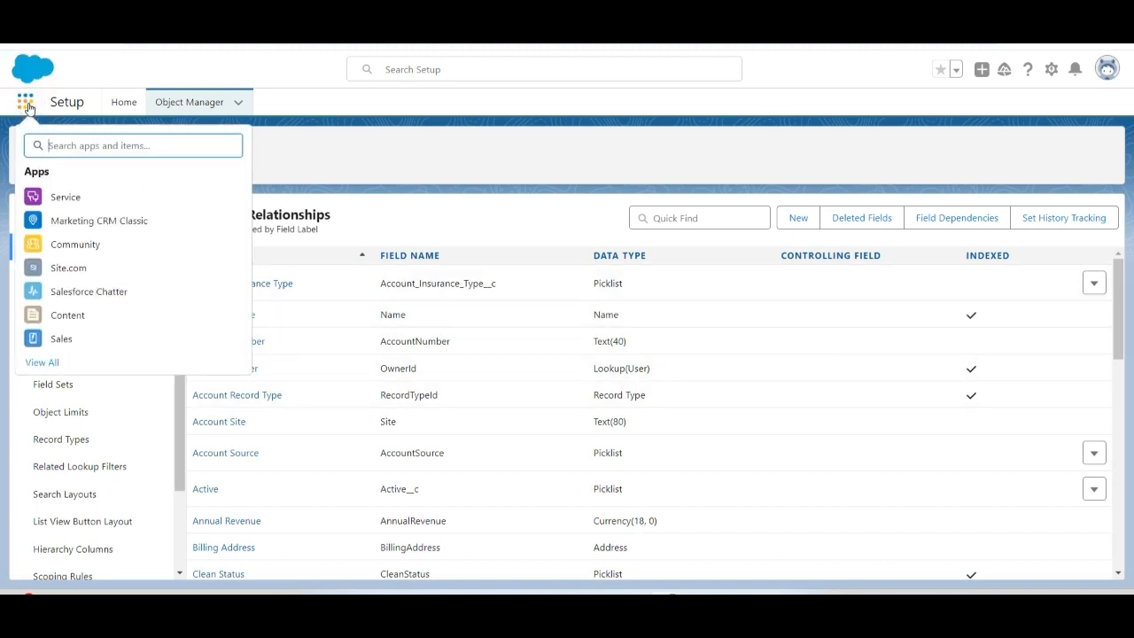
{"action": "type", "text": "insu"}
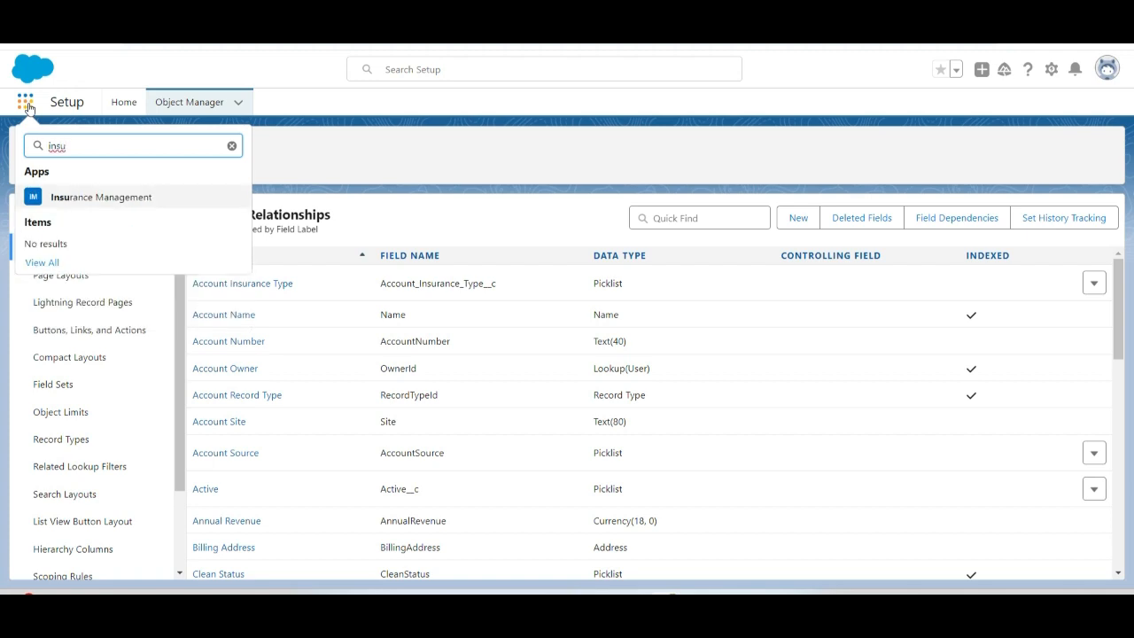
{"action": "left_click", "coordinate": [78, 197]}
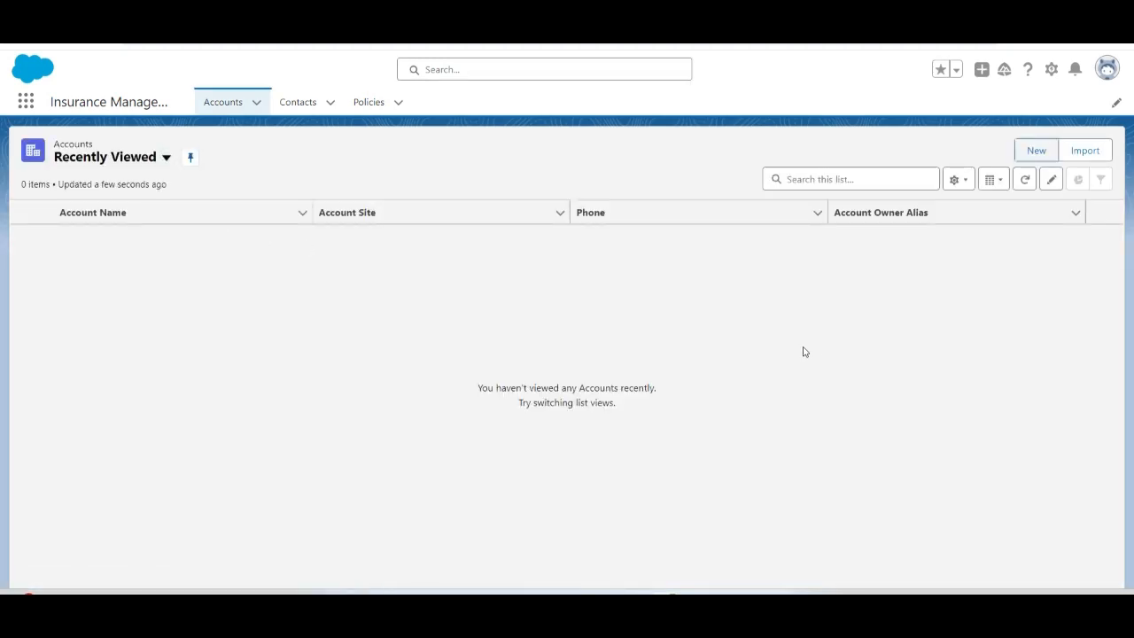
Step: Examine the Account Insurance Type options in a new account form, and close the form without saving
{"action": "left_click", "coordinate": [1035, 158]}
{"action": "scroll", "coordinate": [608, 284], "scroll_direction": "down", "scroll_amount": 4}
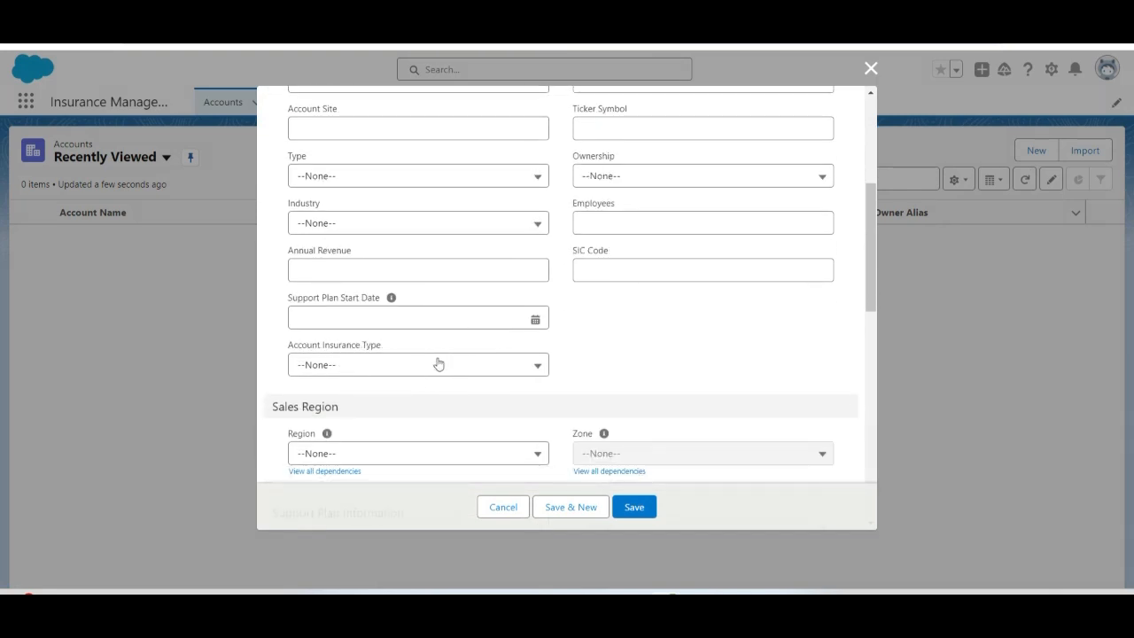
{"action": "left_click", "coordinate": [534, 370]}
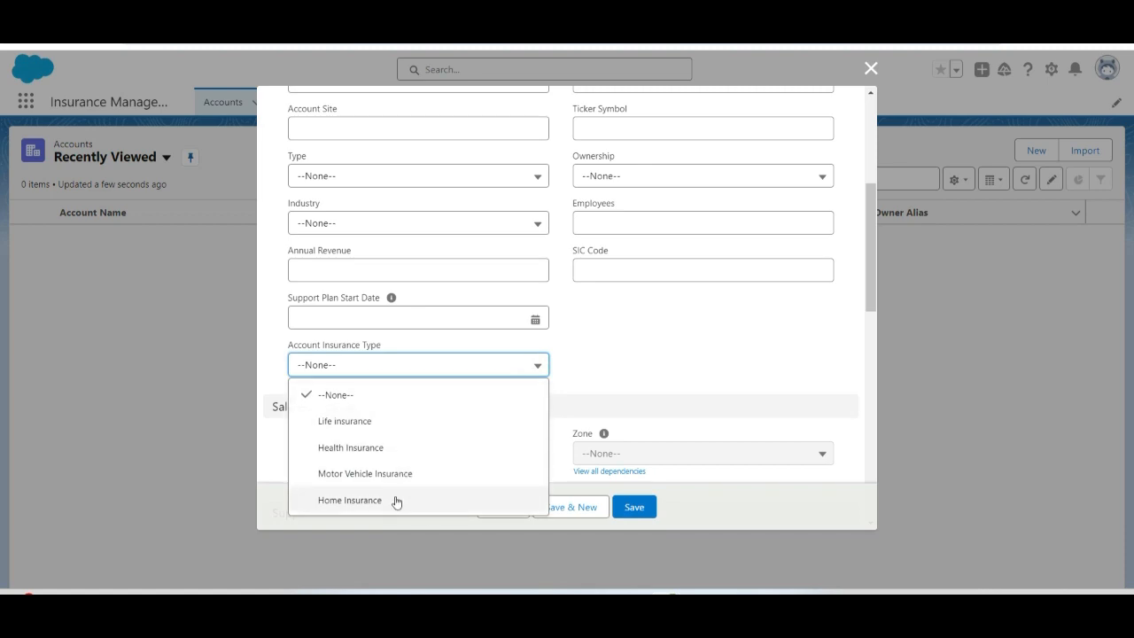
{"action": "left_click", "coordinate": [646, 372]}
{"action": "left_click", "coordinate": [506, 511]}
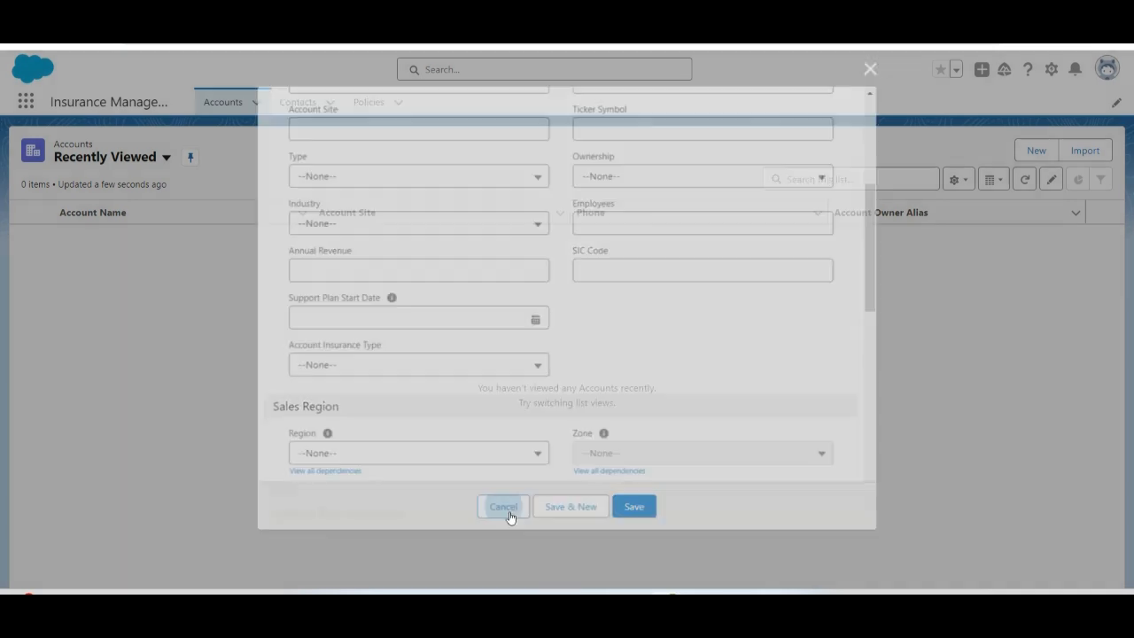
Step: Examine the Insurance Type options in a new policy form, and close the form without saving
{"action": "left_click", "coordinate": [371, 102]}
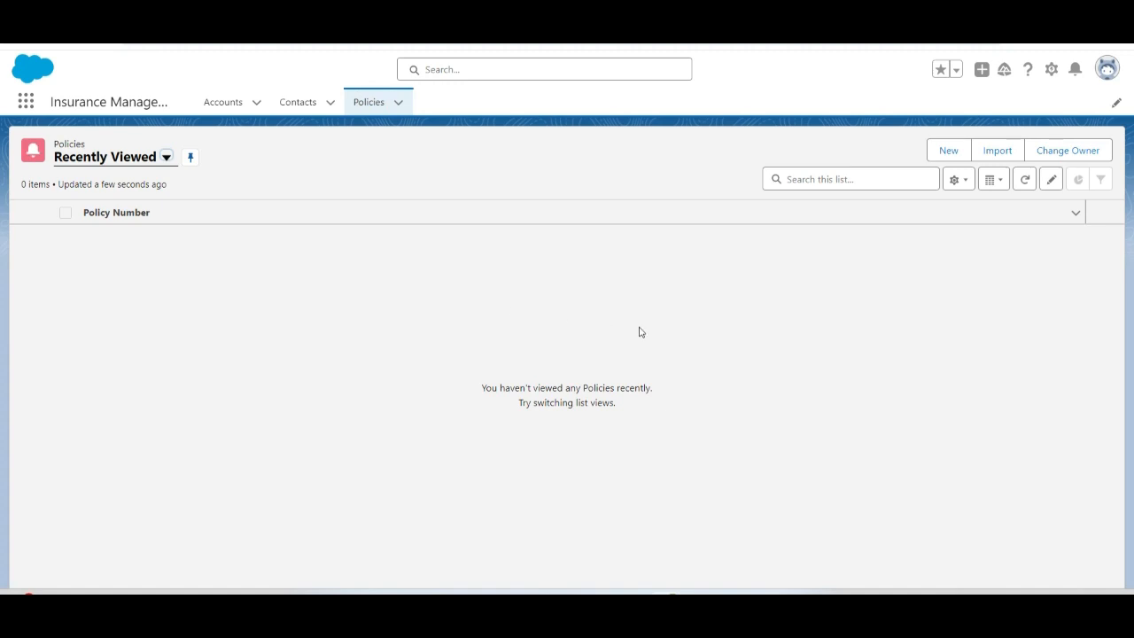
{"action": "left_click", "coordinate": [942, 159]}
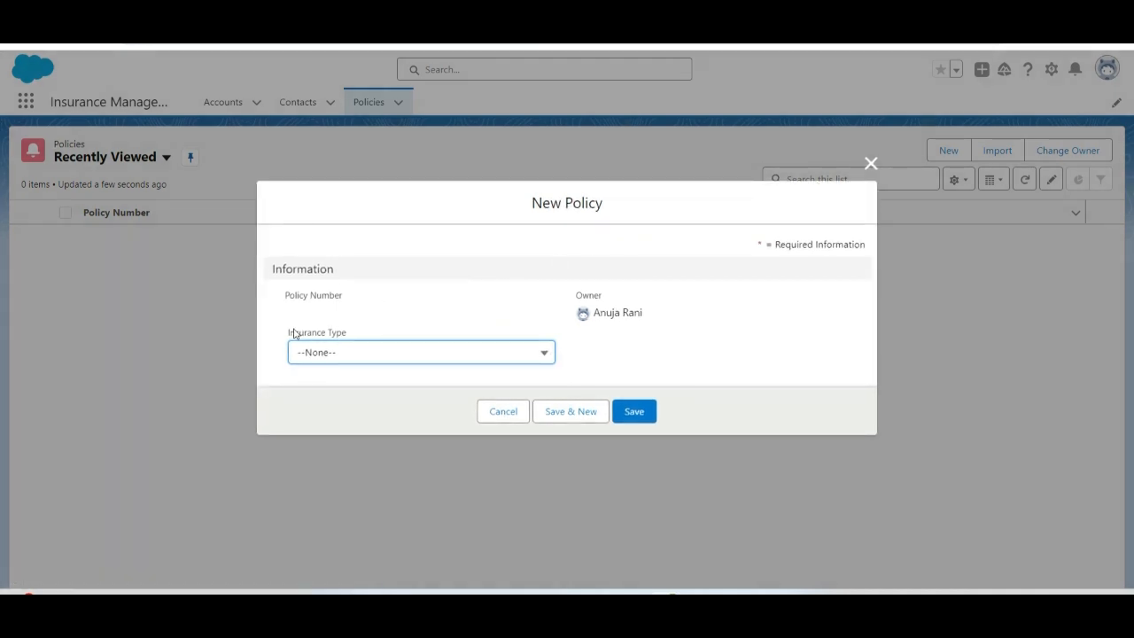
{"action": "left_click", "coordinate": [543, 352]}
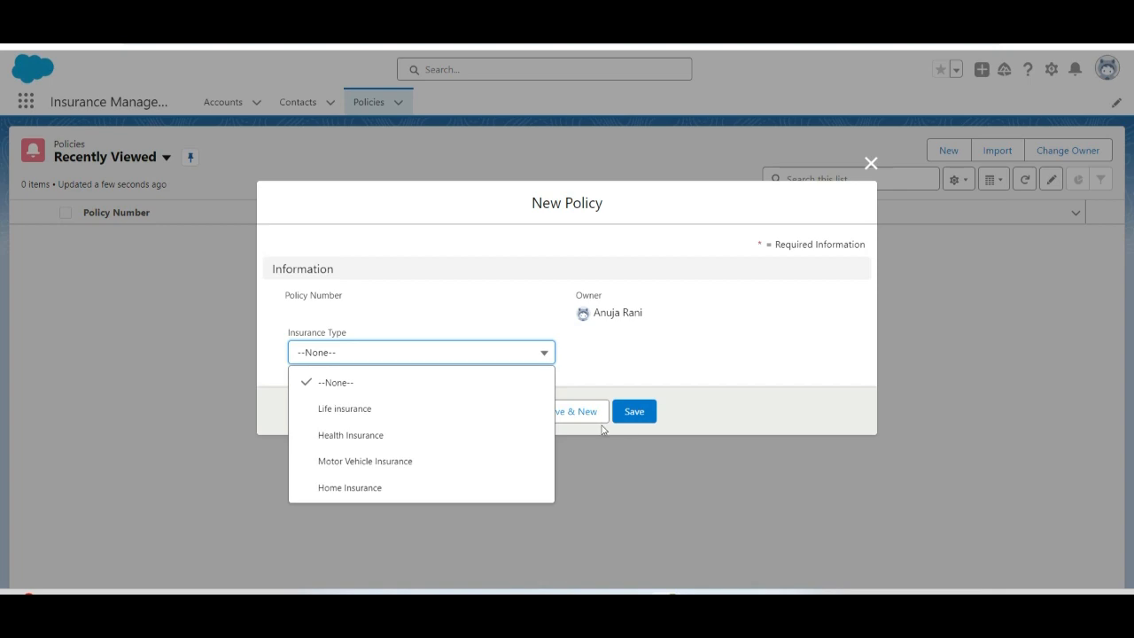
{"action": "left_click", "coordinate": [621, 484]}
{"action": "left_click", "coordinate": [513, 413]}
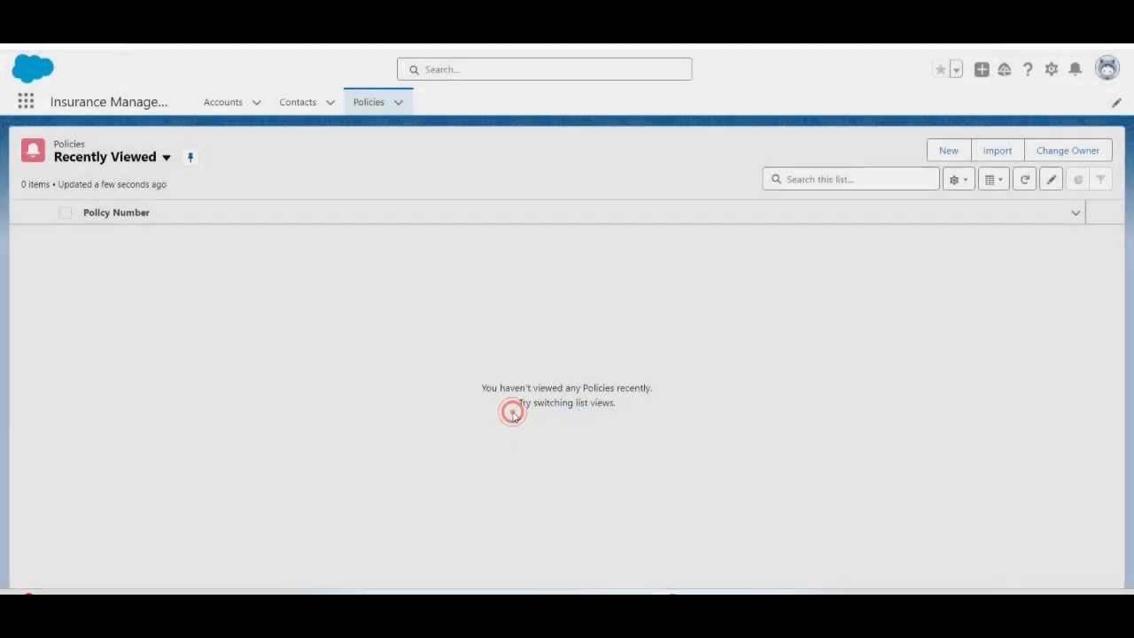